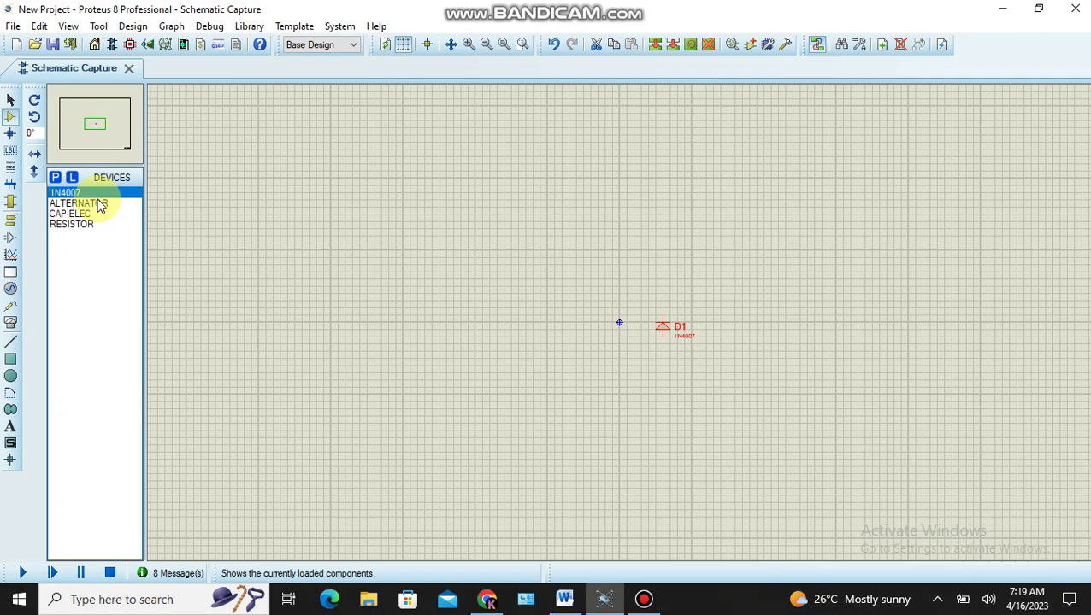
Zoom in around diode D1 and move it left toward the sheet centre.
left_click(468, 47)
left_click(468, 47)
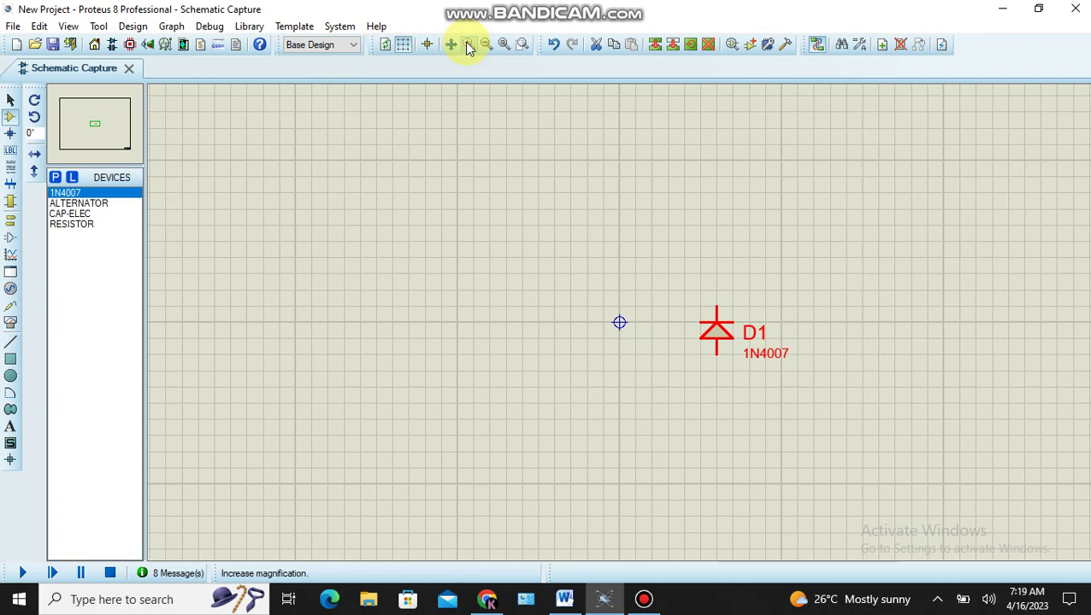
left_click(468, 47)
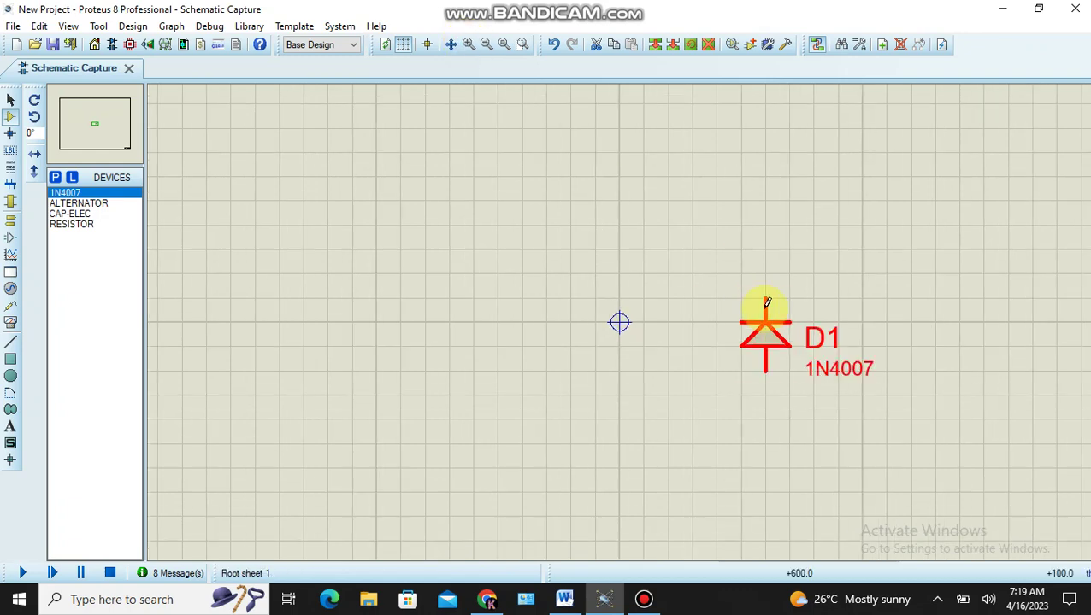
left_click_drag(768, 339, 549, 312)
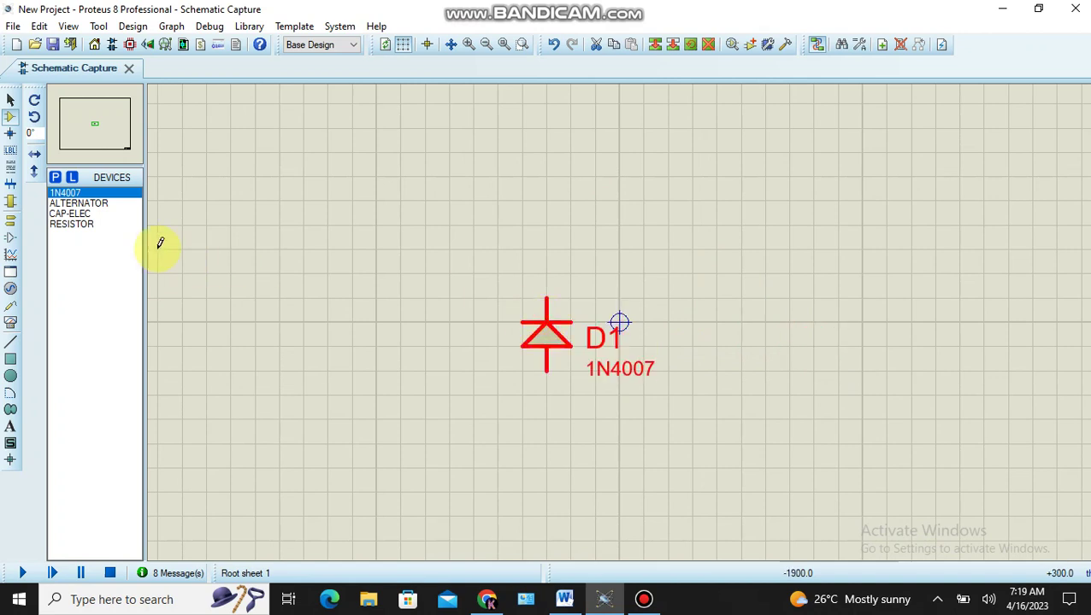
Place resistor R1 to the right of D1, rotated clockwise to stand vertically.
left_click(83, 229)
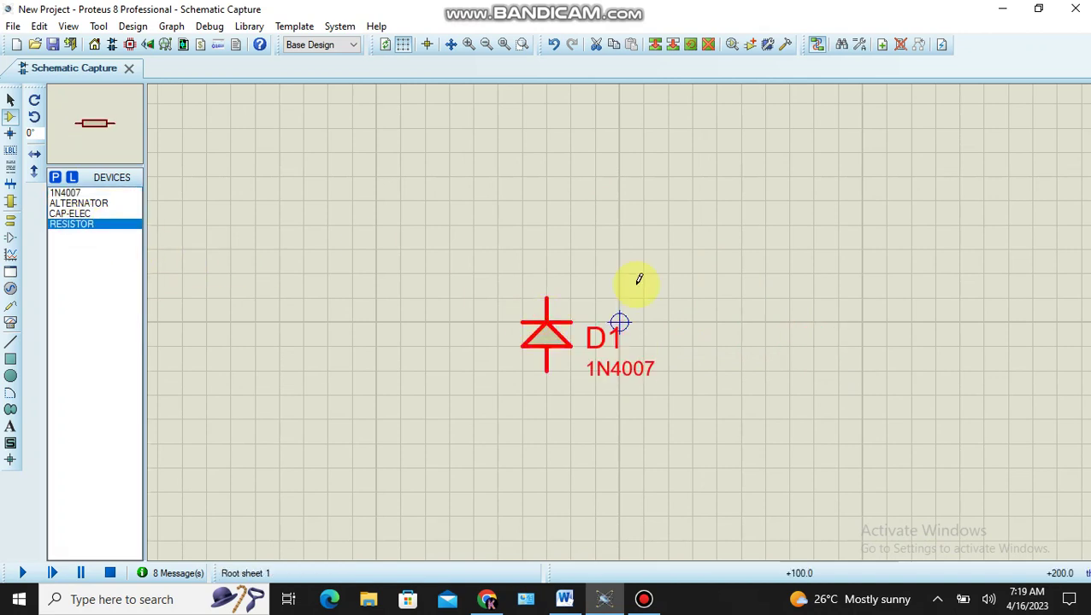
left_click(735, 317)
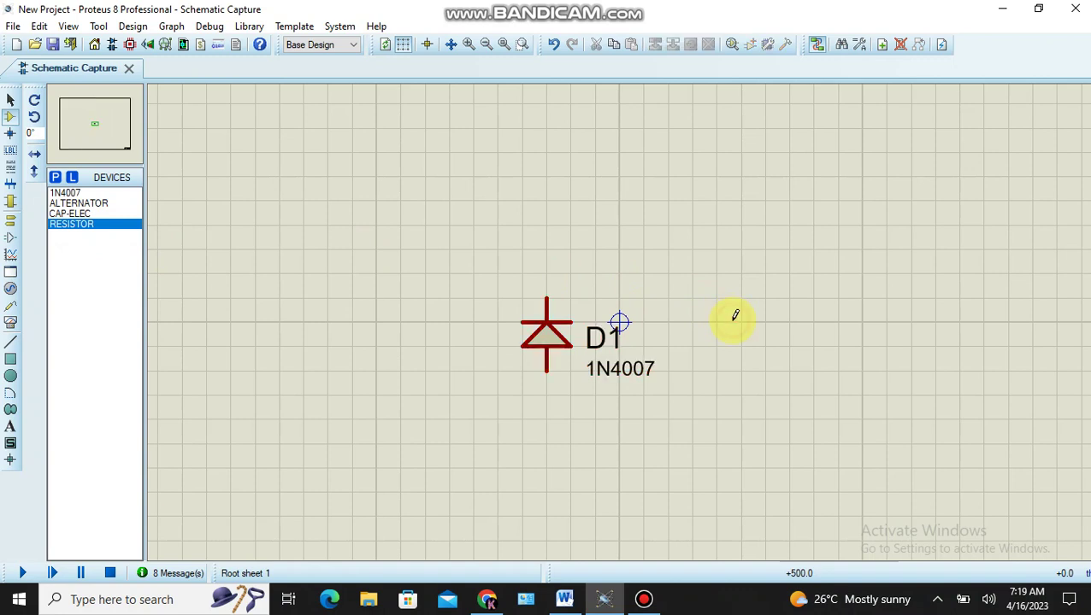
left_click(733, 318)
left_click(801, 323)
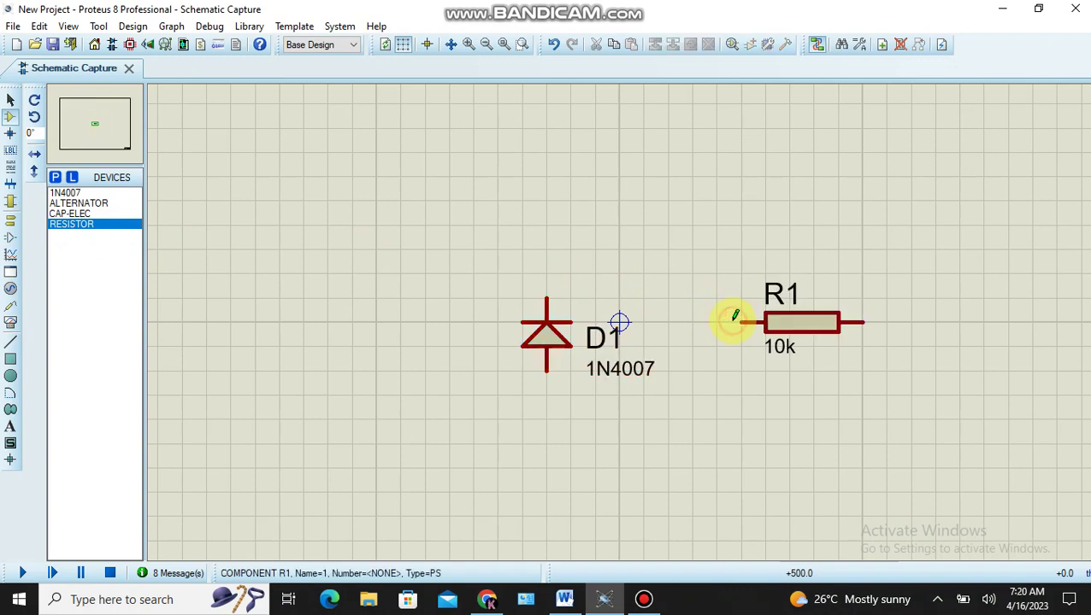
right_click(793, 327)
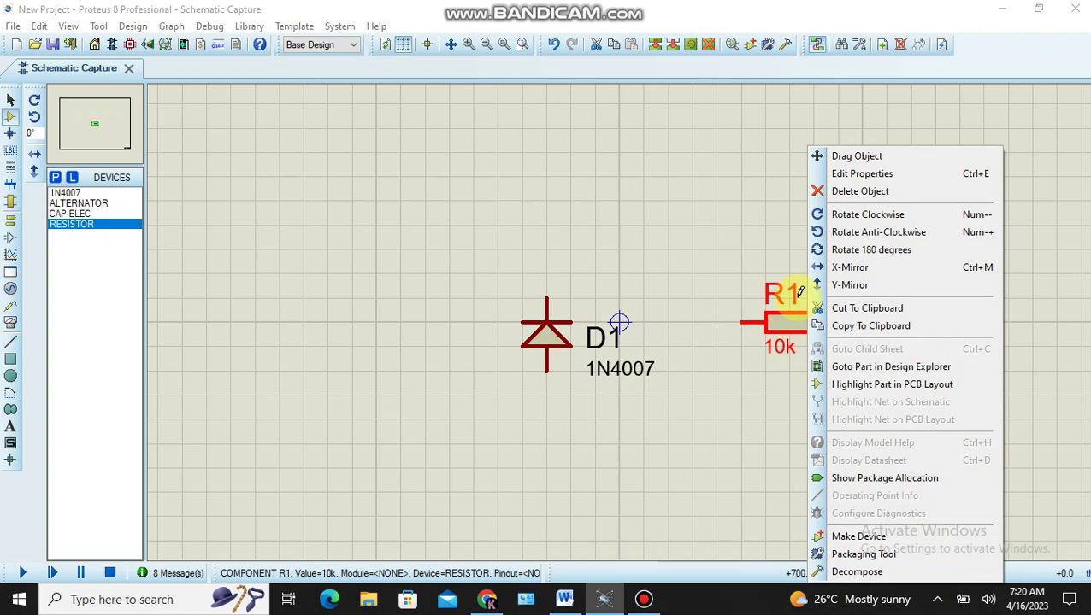
left_click(865, 218)
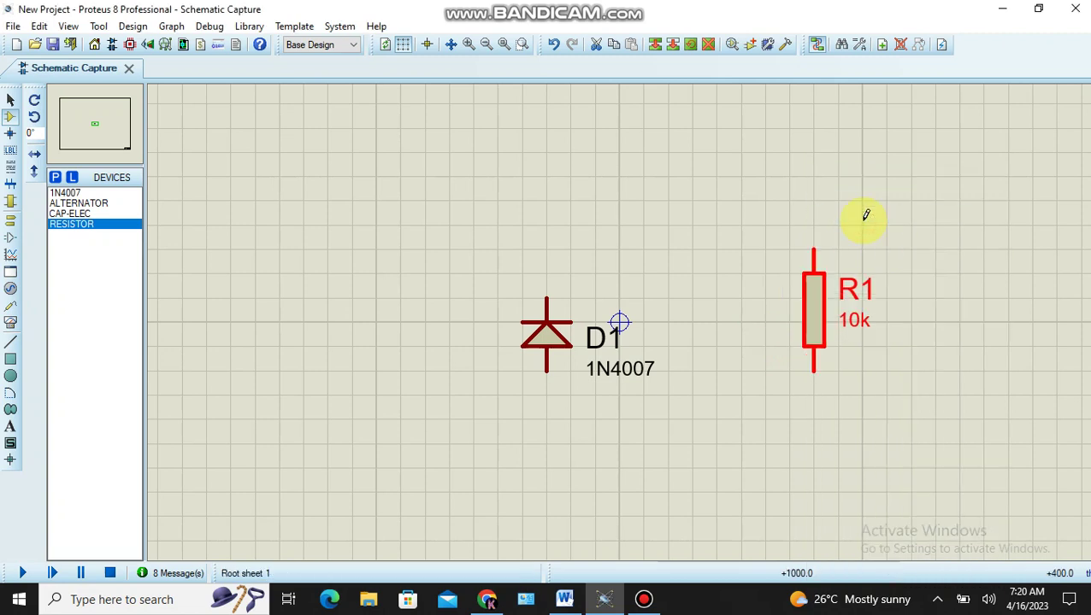
Place electrolytic capacitor C1 above-left of D1 and the AC alternator source on the left.
left_click(73, 213)
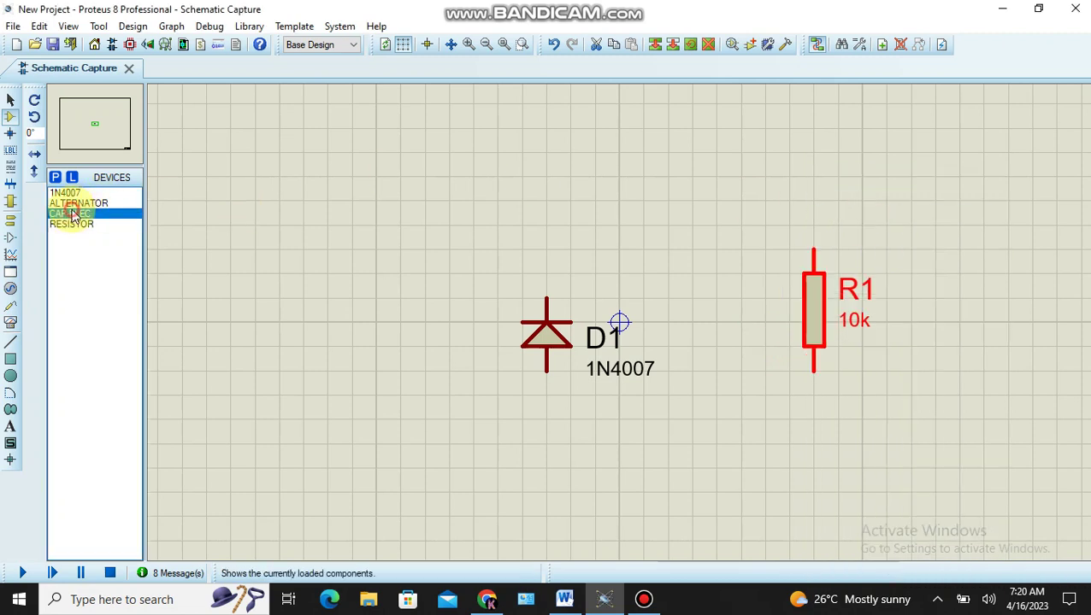
left_click(447, 224)
left_click(447, 224)
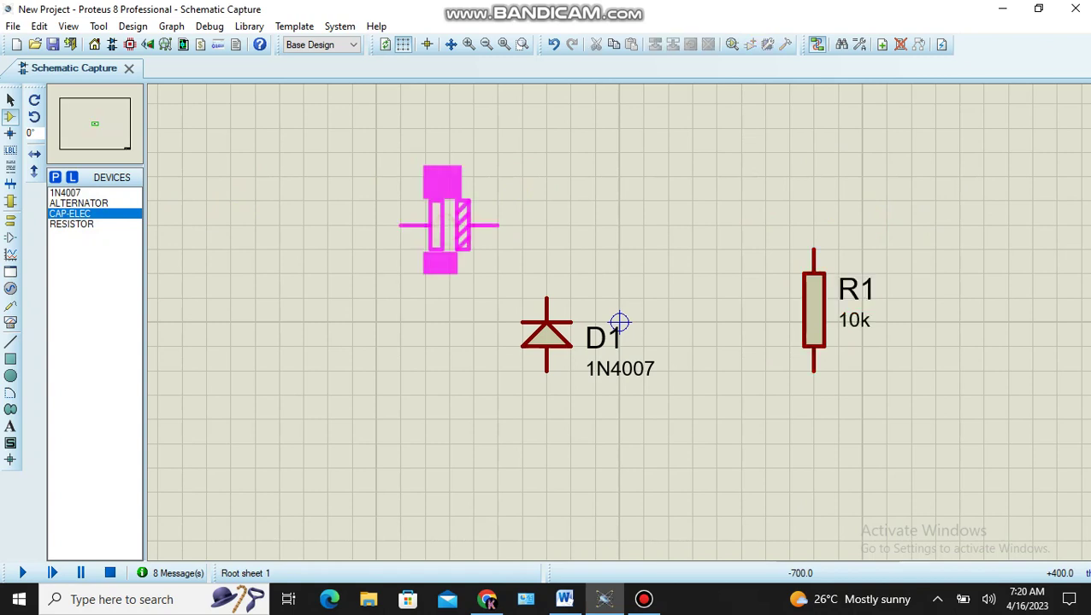
left_click(447, 224)
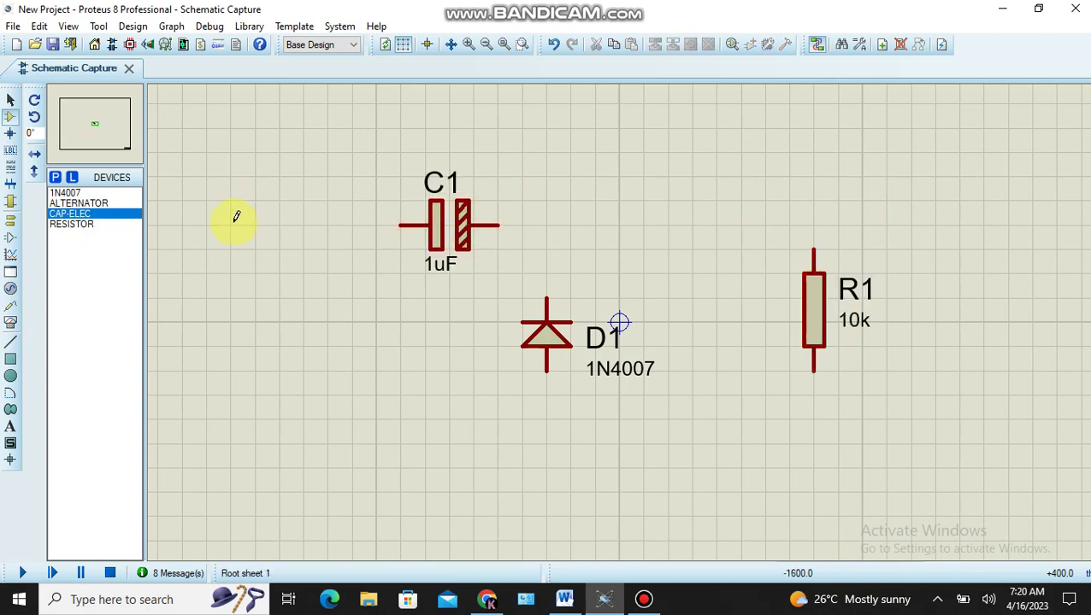
left_click(98, 202)
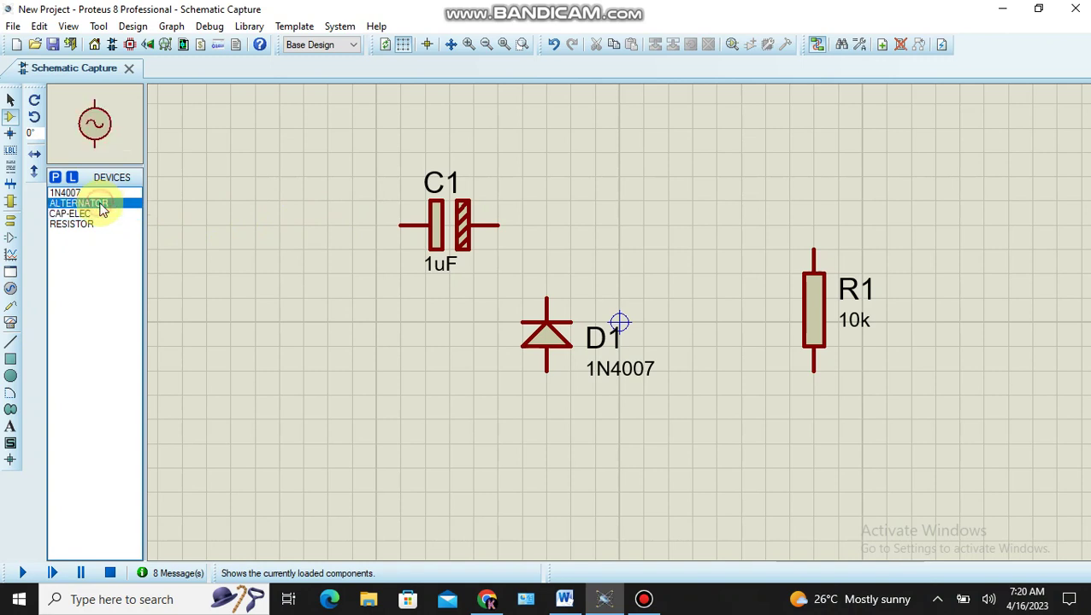
left_click(278, 334)
left_click(278, 336)
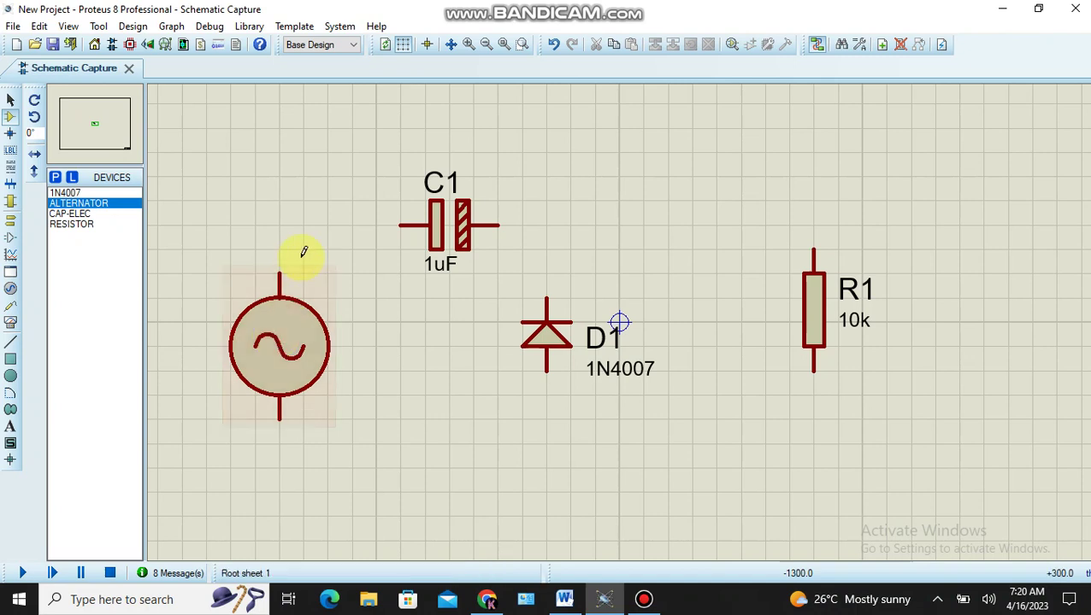
Place a ground below D1, then wire the source's top pin to C1 and C1 to D1.
left_click(10, 220)
left_click(560, 523)
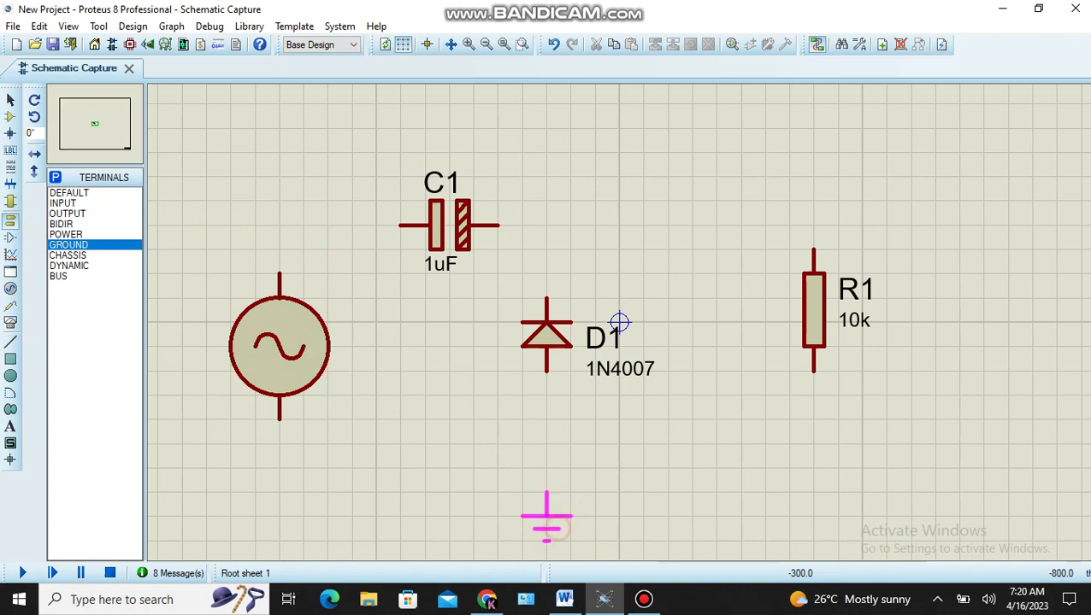
left_click(555, 525)
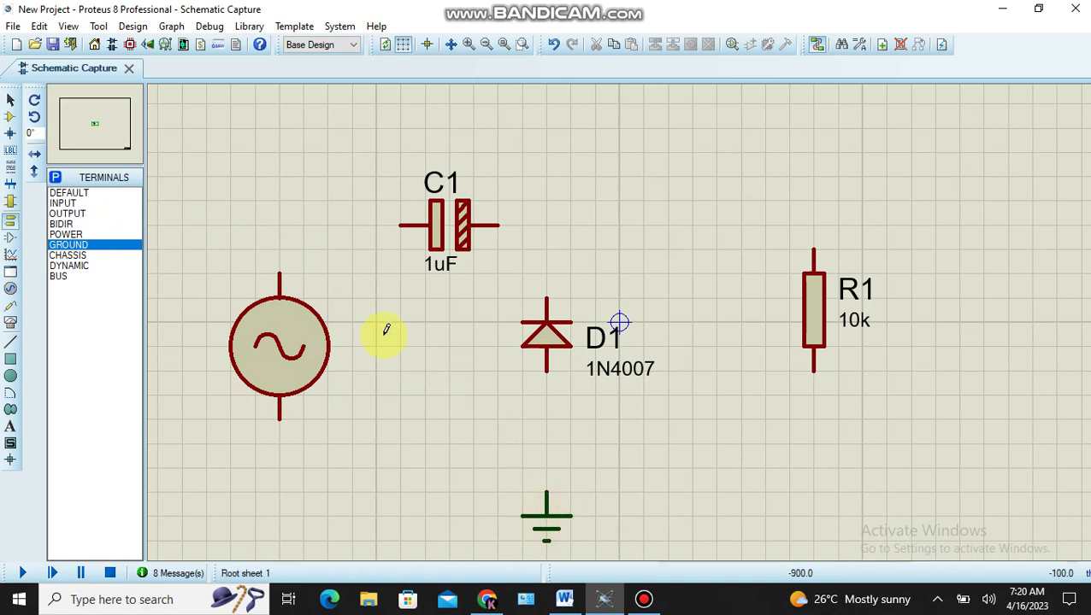
left_click(282, 266)
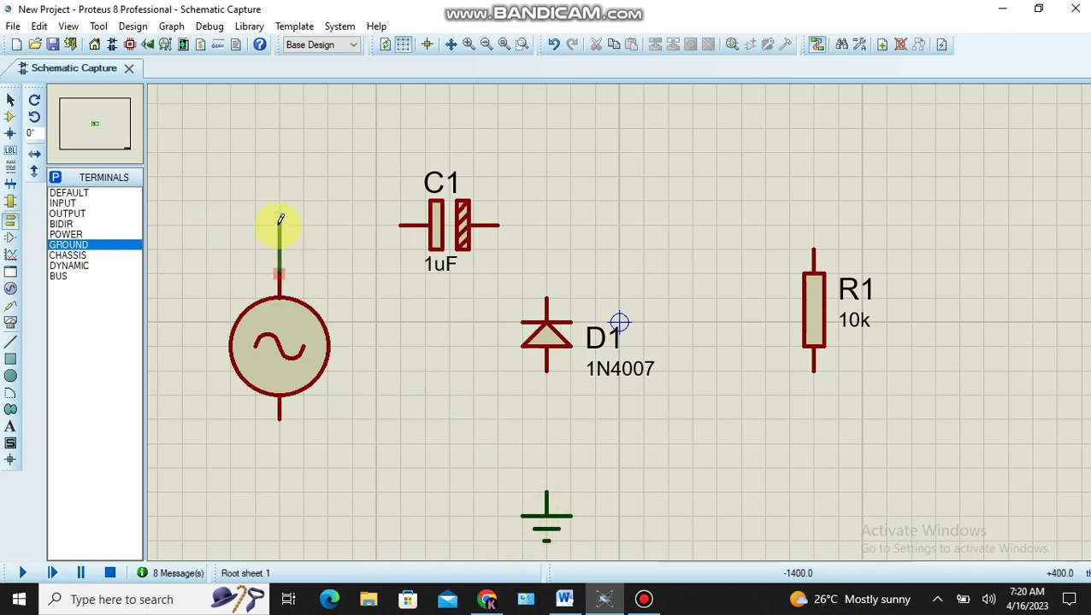
left_click(399, 221)
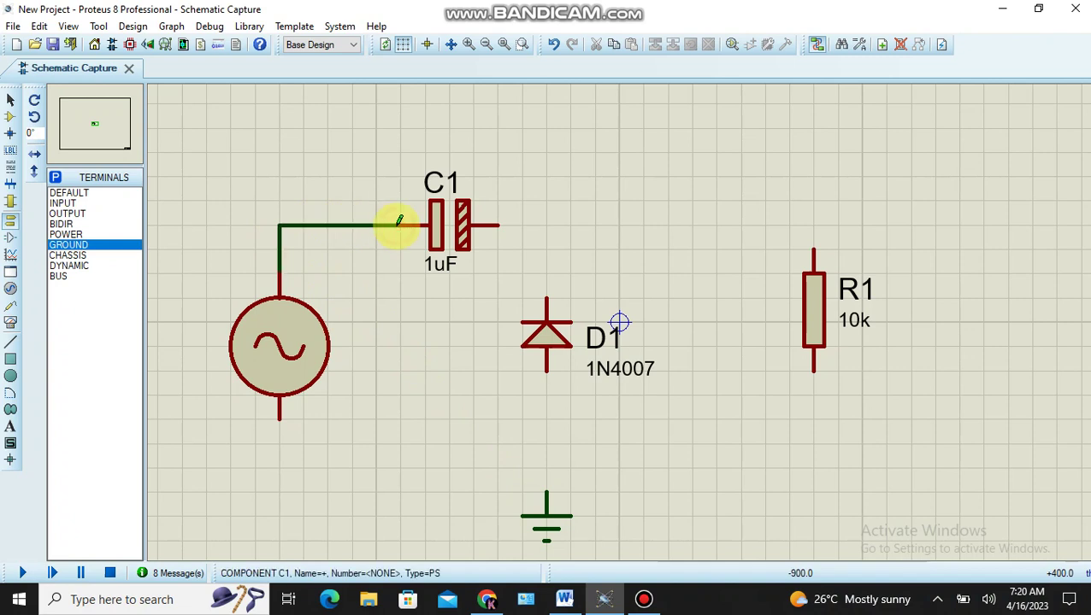
left_click(499, 220)
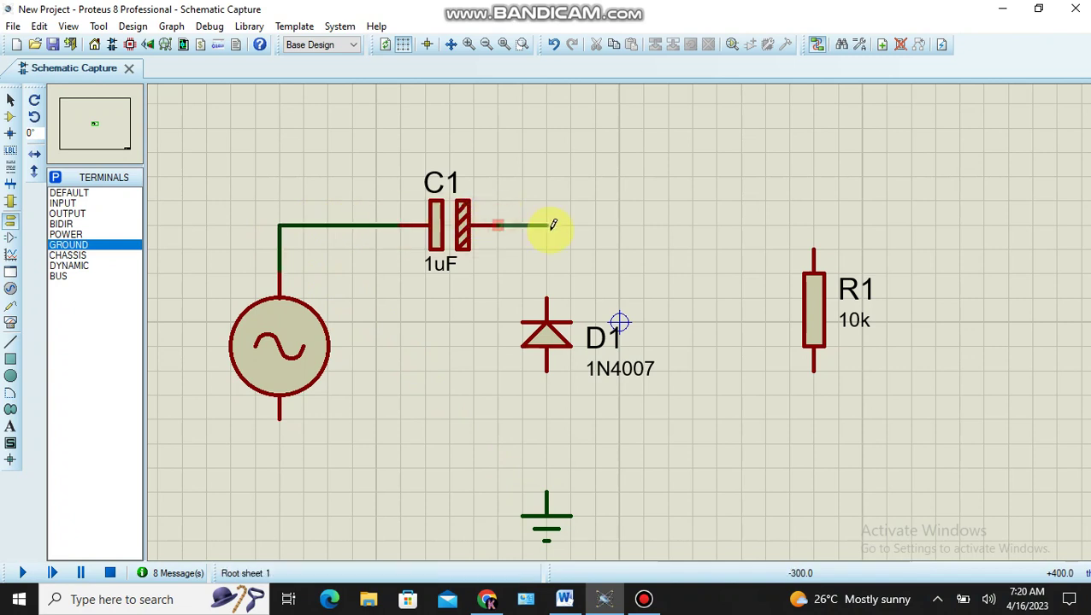
left_click(552, 290)
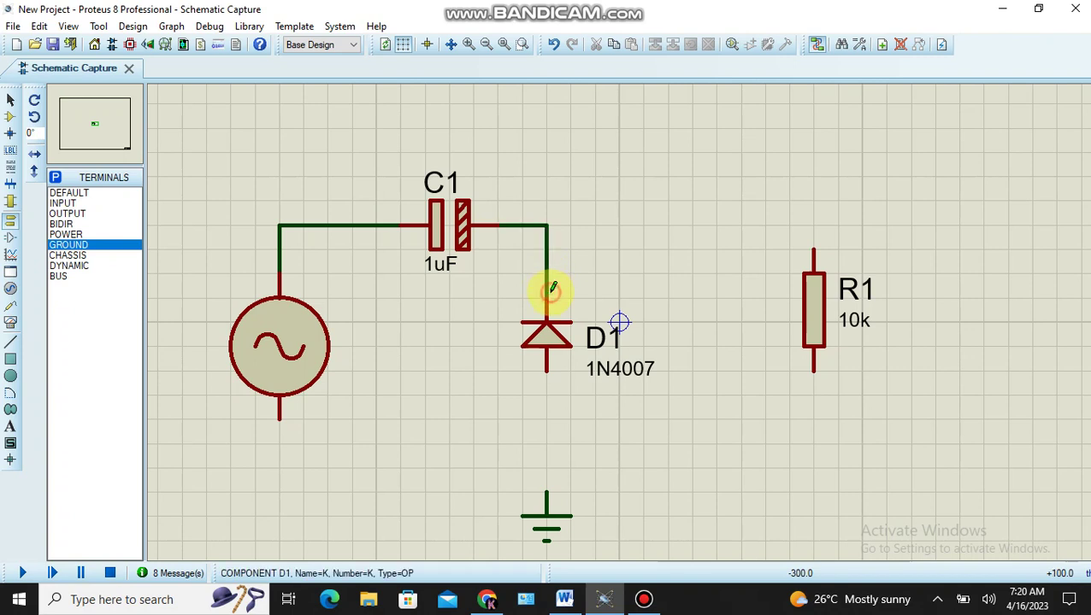
Wire R1 onto the C1–D1 line, then tie D1, R1 and the source's return to ground.
left_click(816, 248)
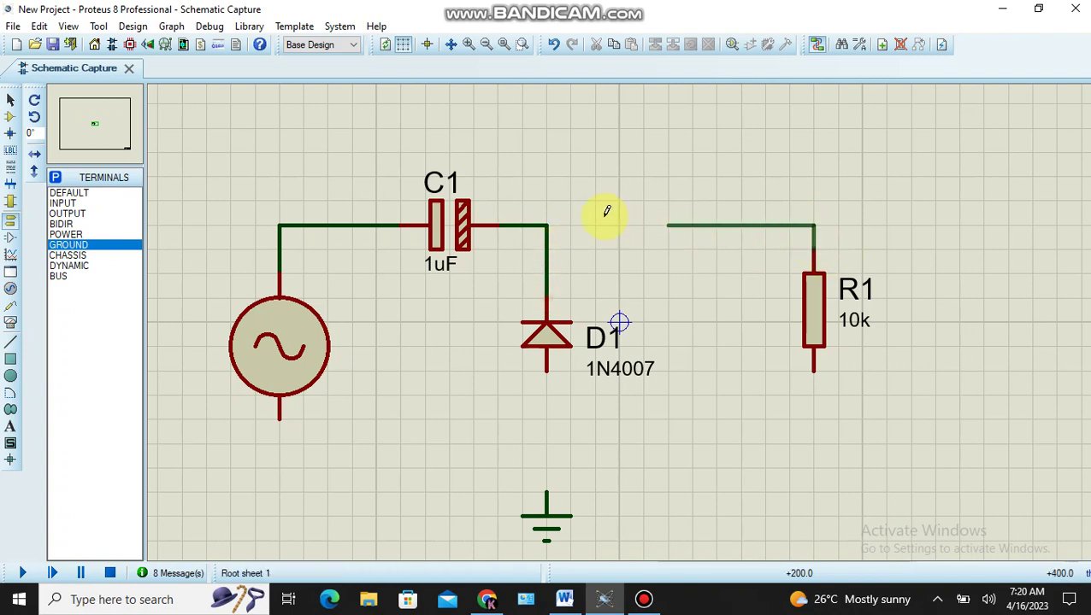
left_click(548, 225)
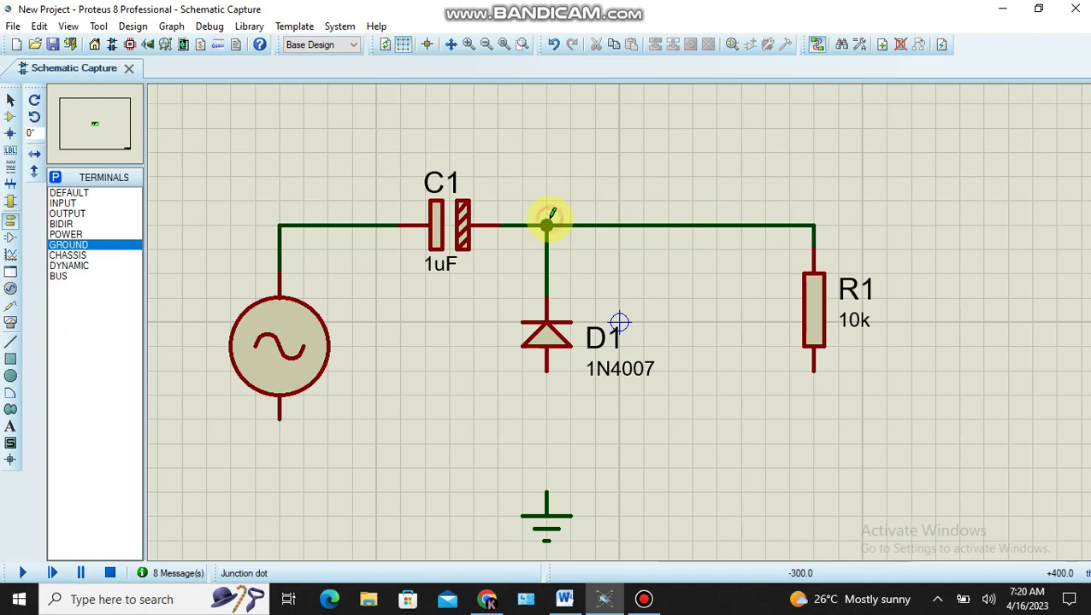
left_click(548, 368)
left_click(557, 489)
left_click(814, 373)
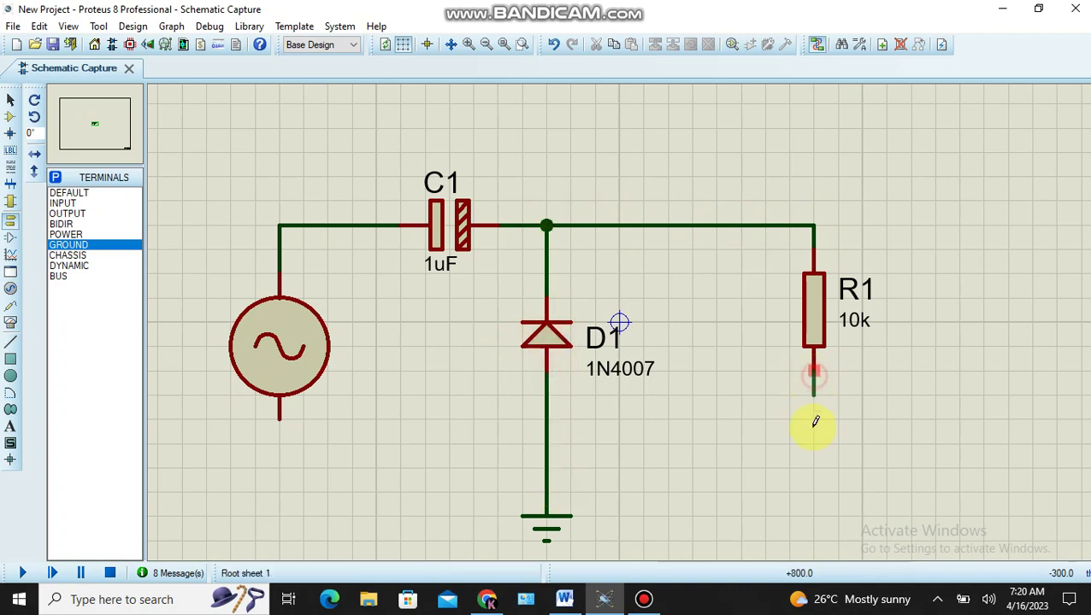
left_click(546, 468)
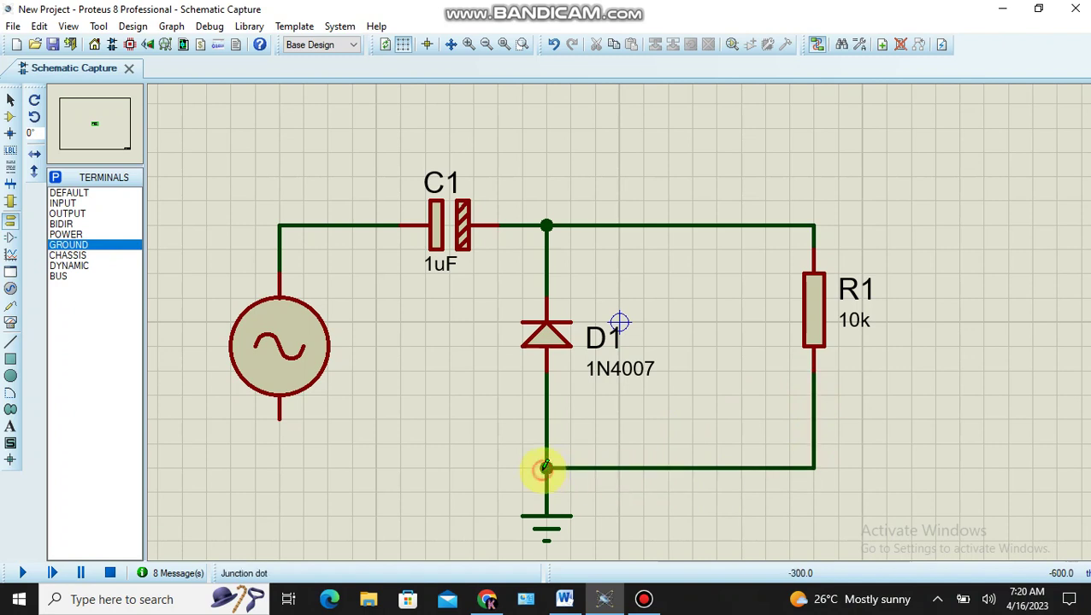
left_click(279, 418)
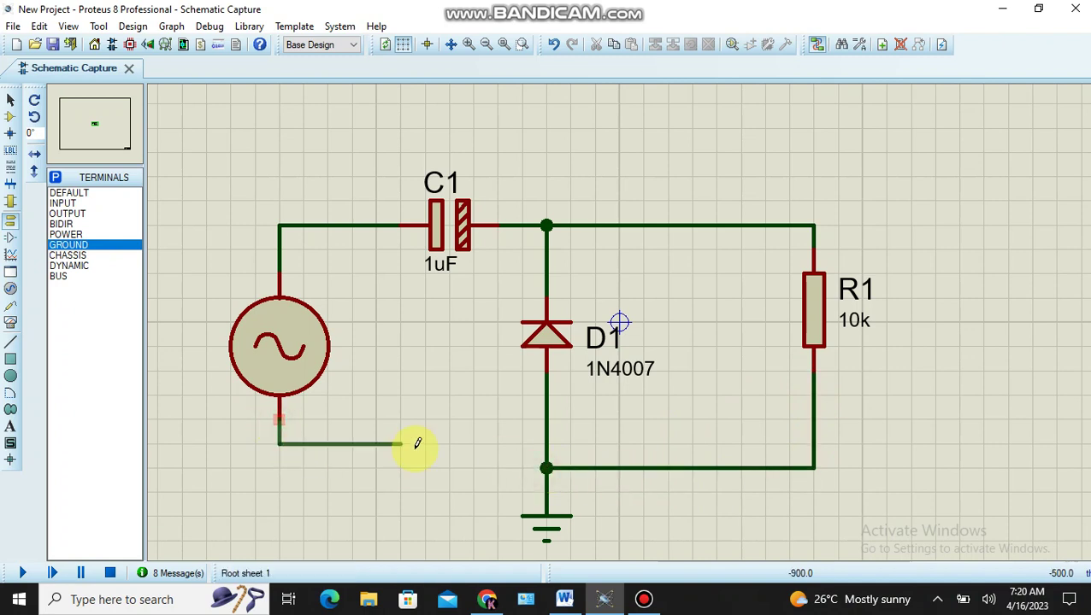
left_click(543, 468)
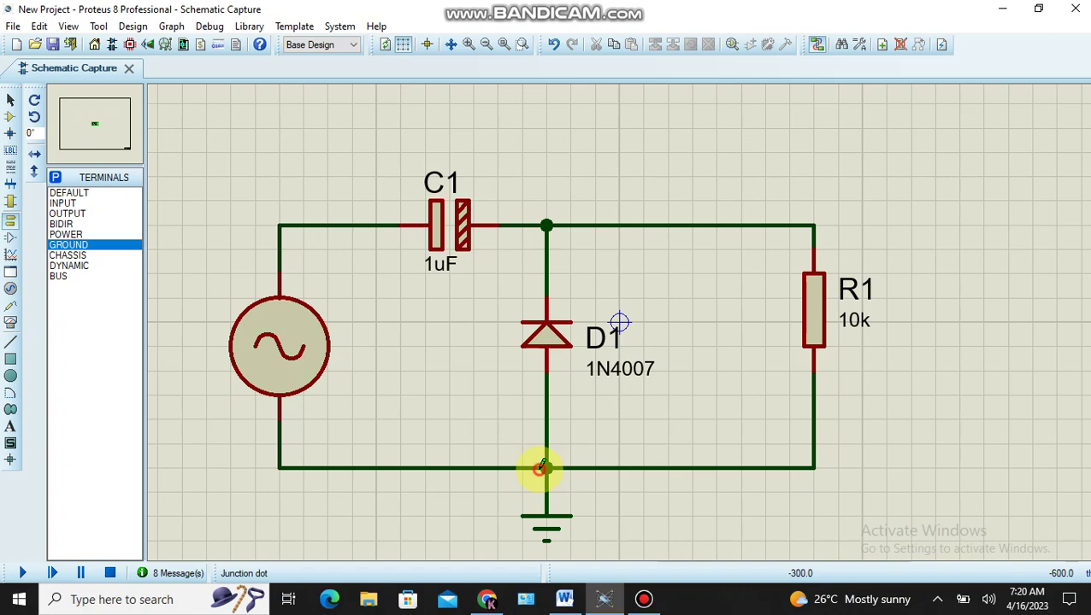
left_click(291, 353)
Set the AC source to 1V amplitude and 1kHz frequency.
left_click(287, 357)
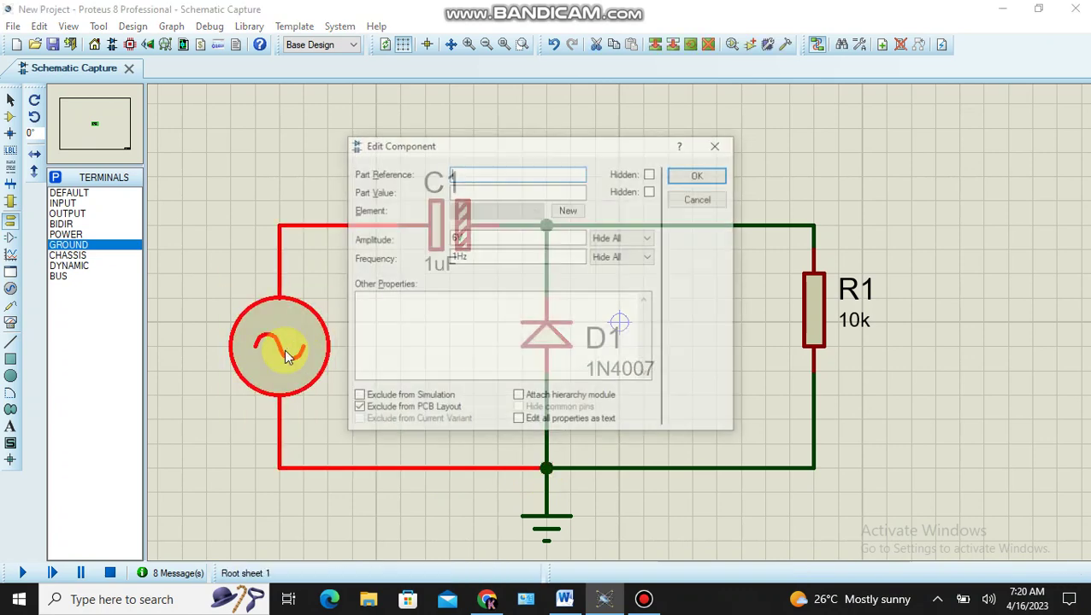
left_click(456, 238)
type("6")
type("1")
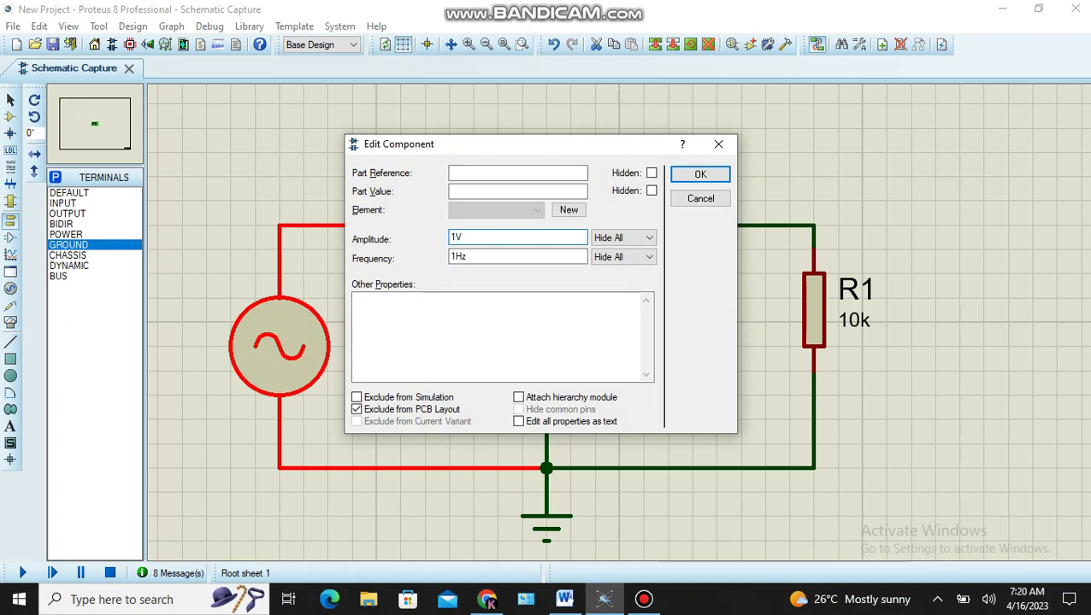
left_click(459, 254)
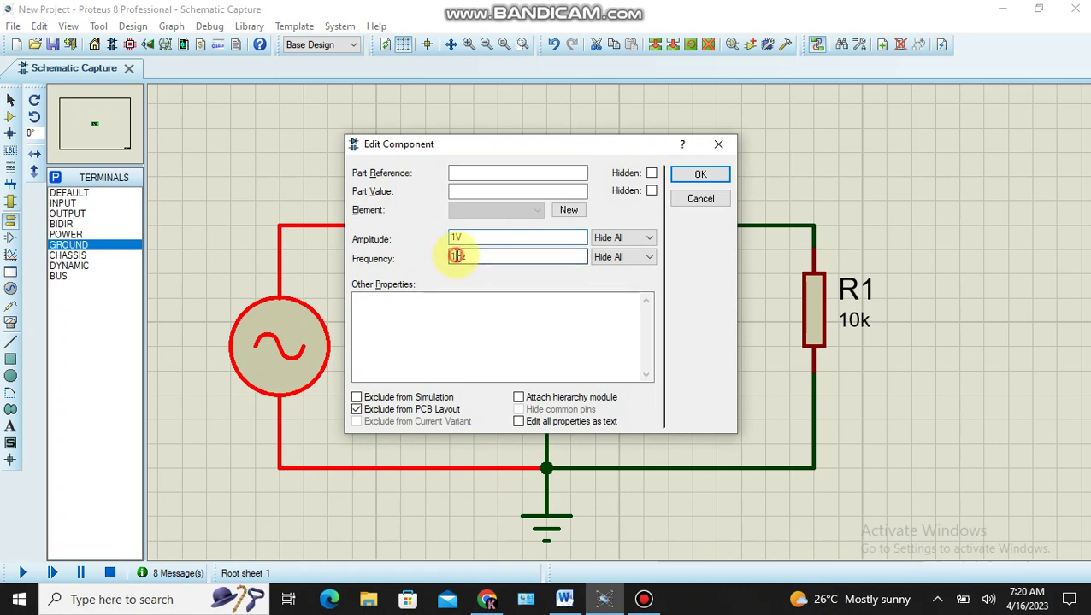
type("k")
left_click(700, 171)
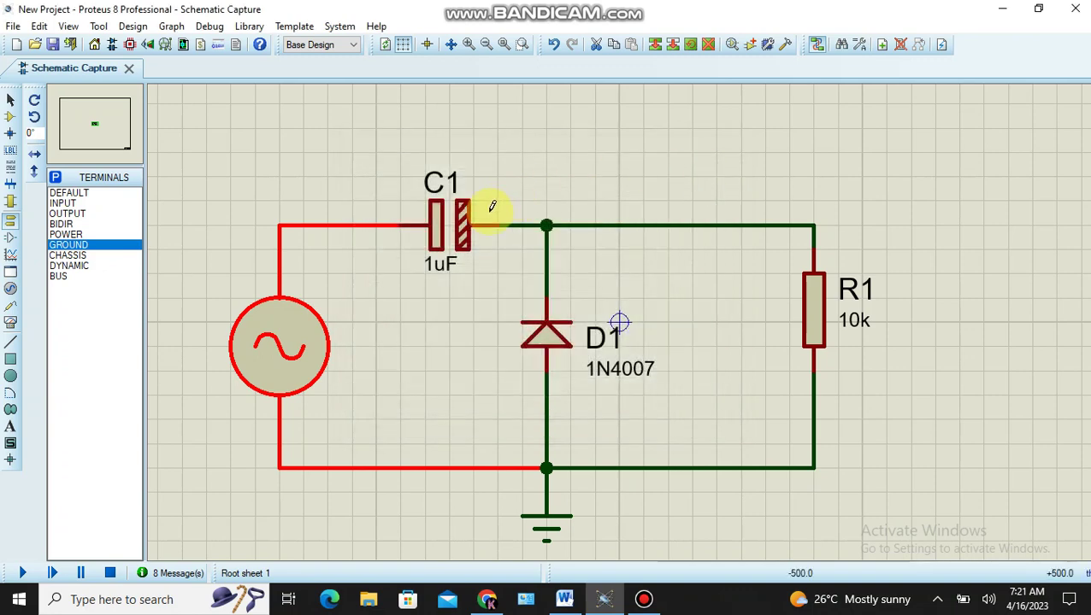
Change capacitor C1's capacitance to 10uF.
double_click(456, 237)
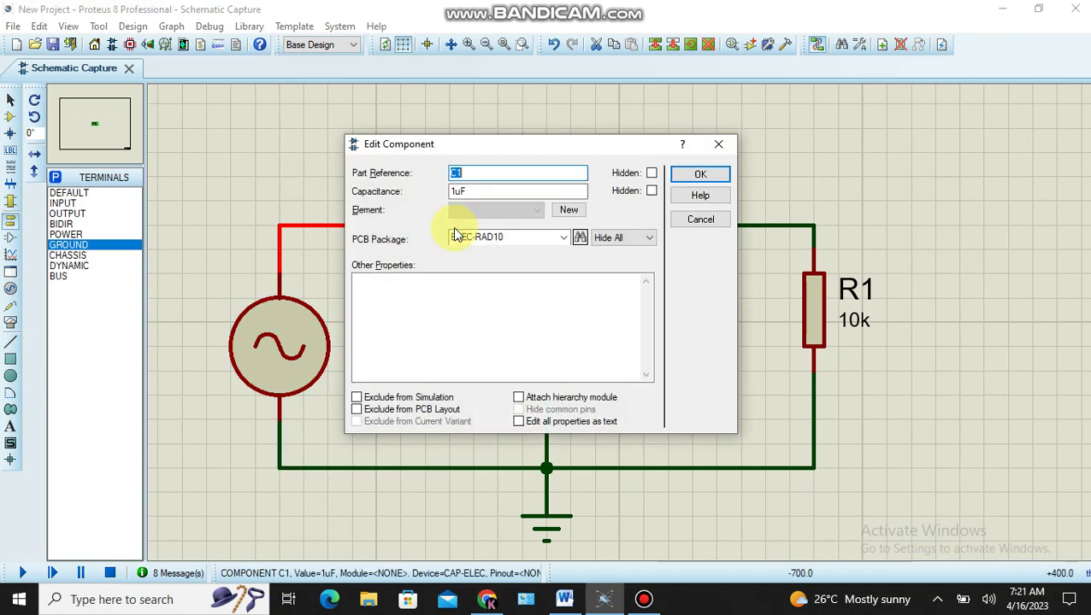
left_click(457, 190)
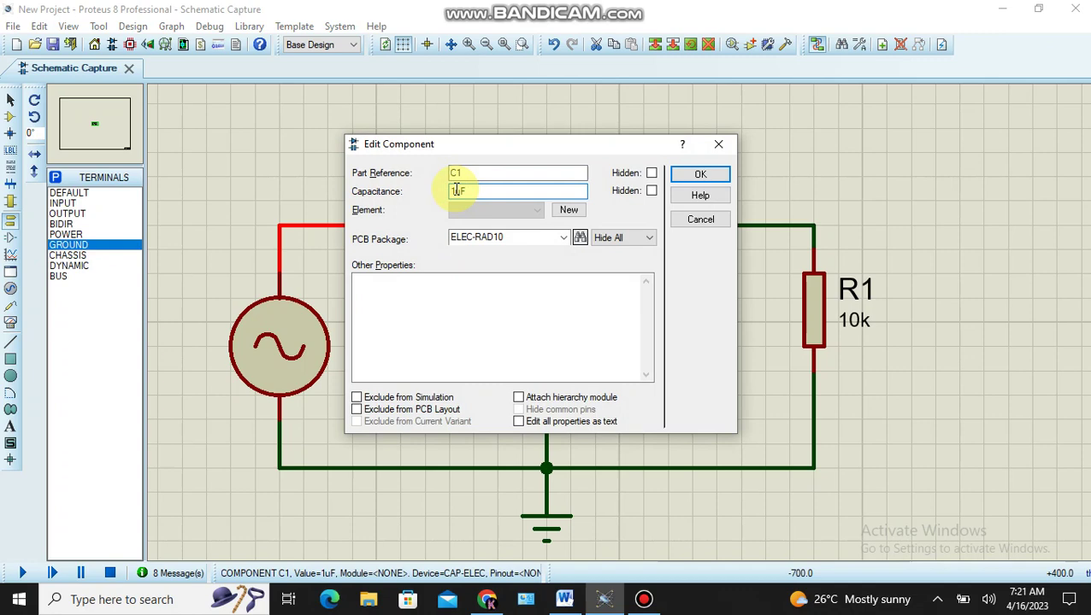
type("0")
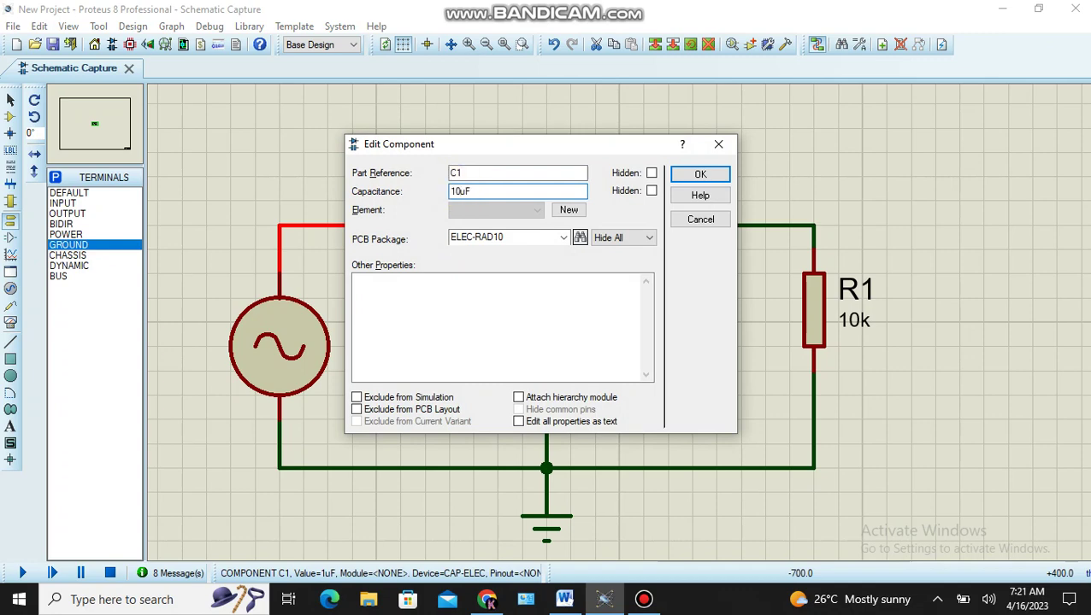
left_click(698, 171)
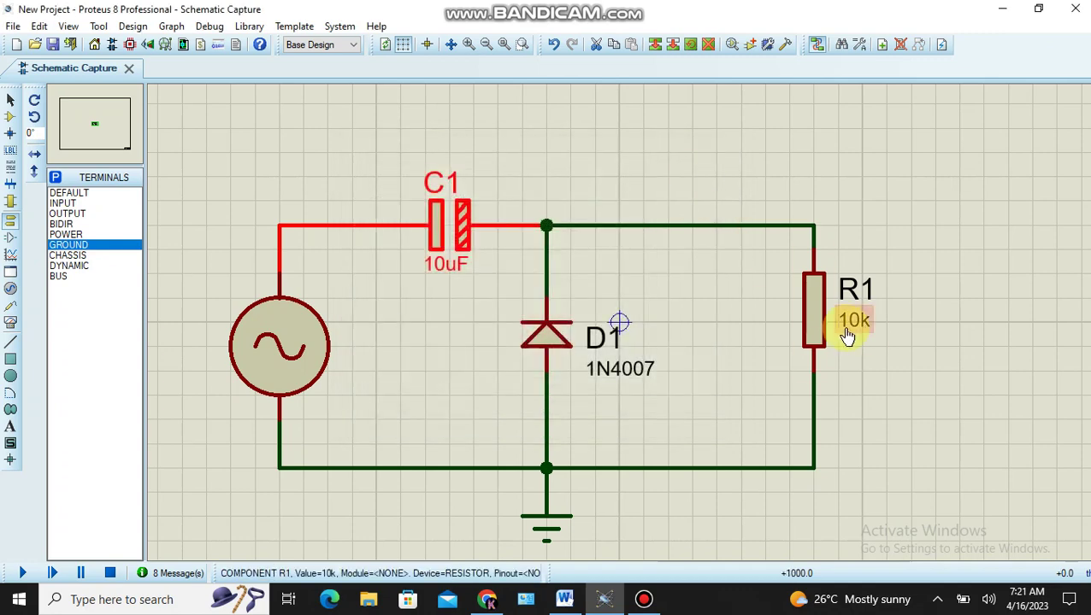
Set resistor R1's resistance to 100 ohms.
left_click(818, 326)
left_click(815, 319)
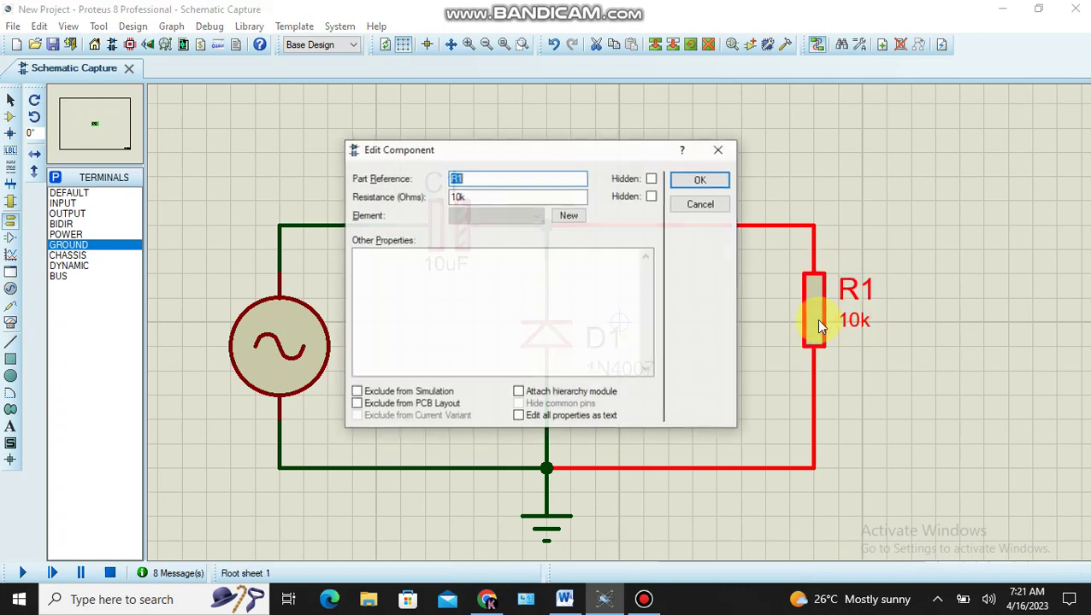
left_click(473, 196)
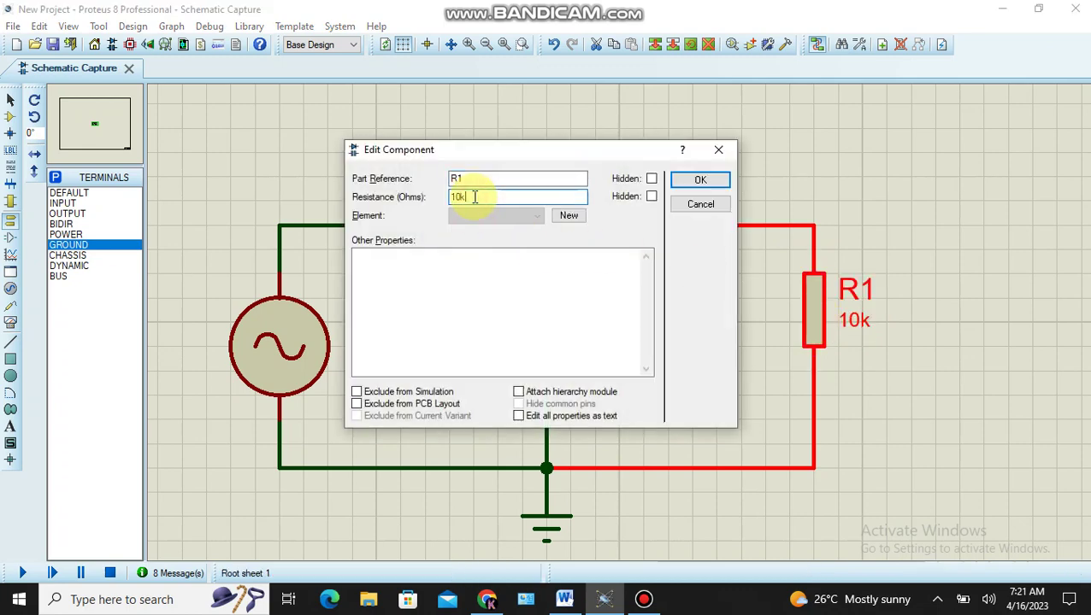
type("1")
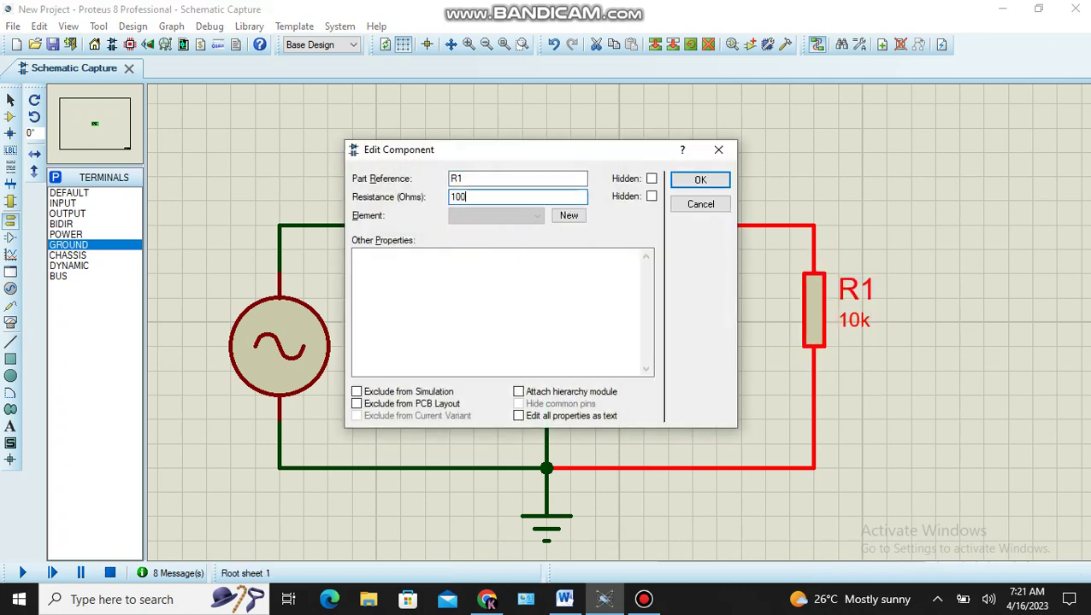
left_click(693, 177)
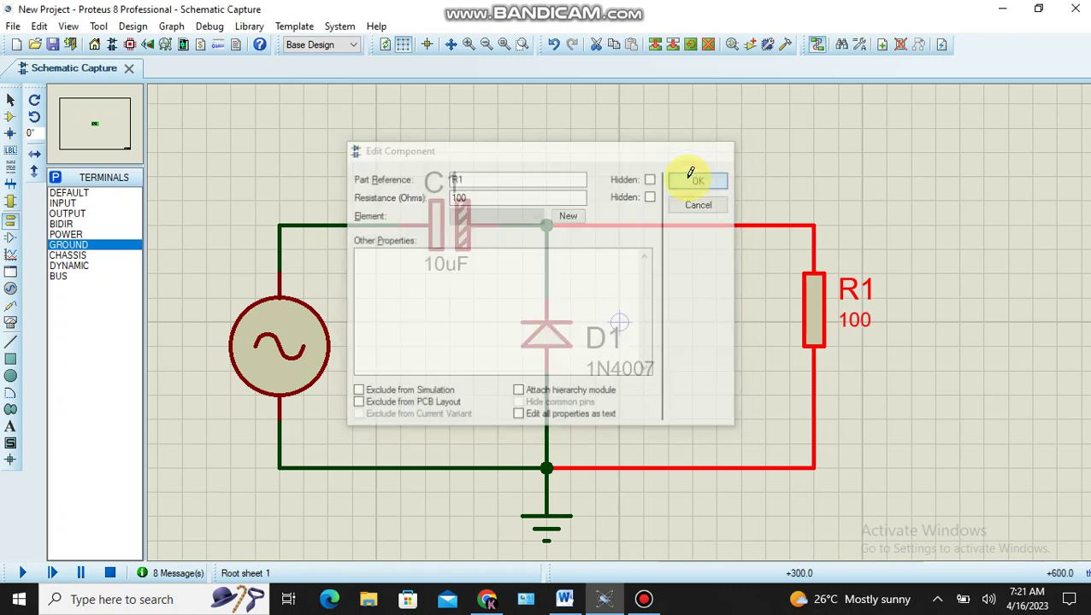
Place an oscilloscope right of the circuit, deleting the first misplaced copy beside R1.
left_click(11, 325)
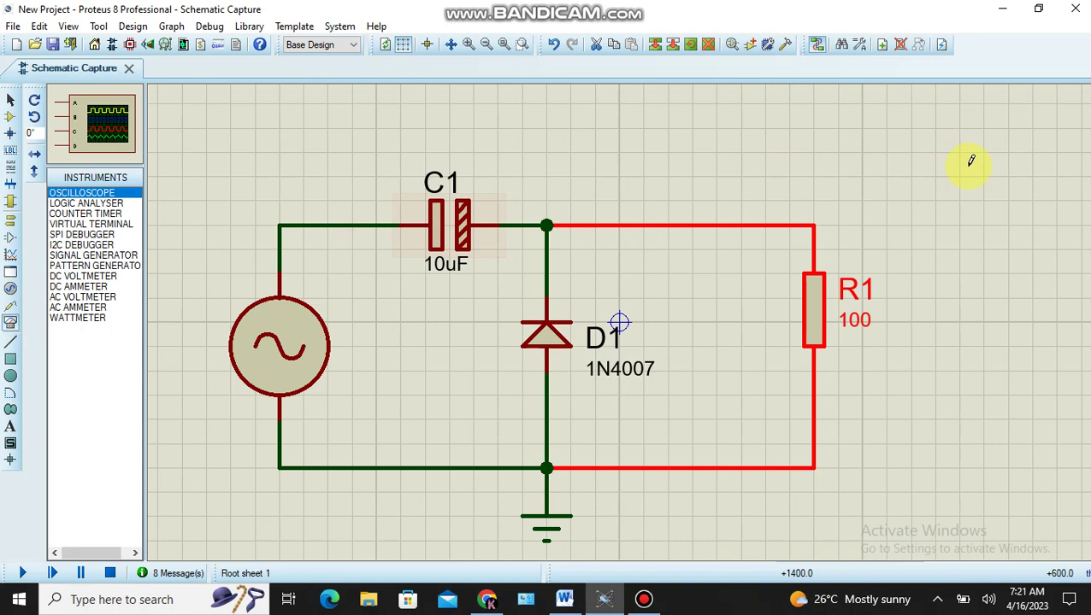
left_click(991, 246)
left_click(992, 246)
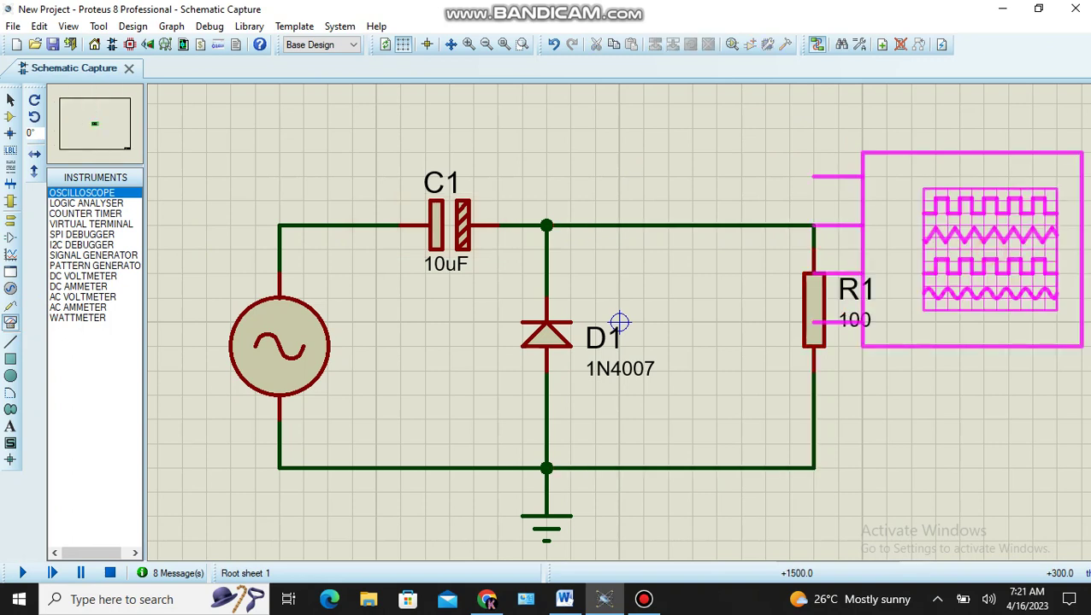
left_click(994, 250)
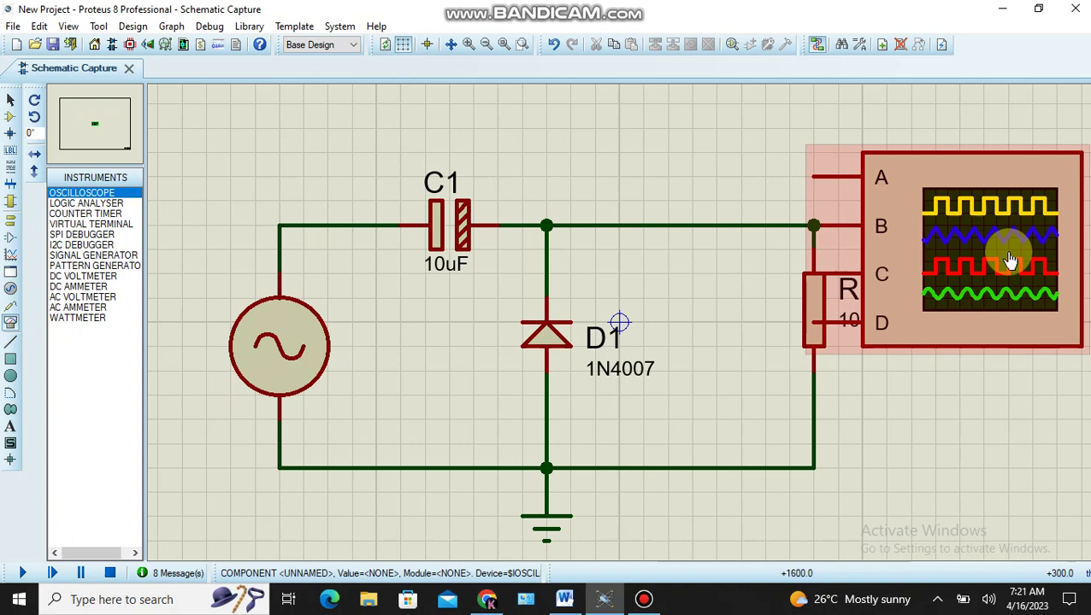
left_click(974, 237)
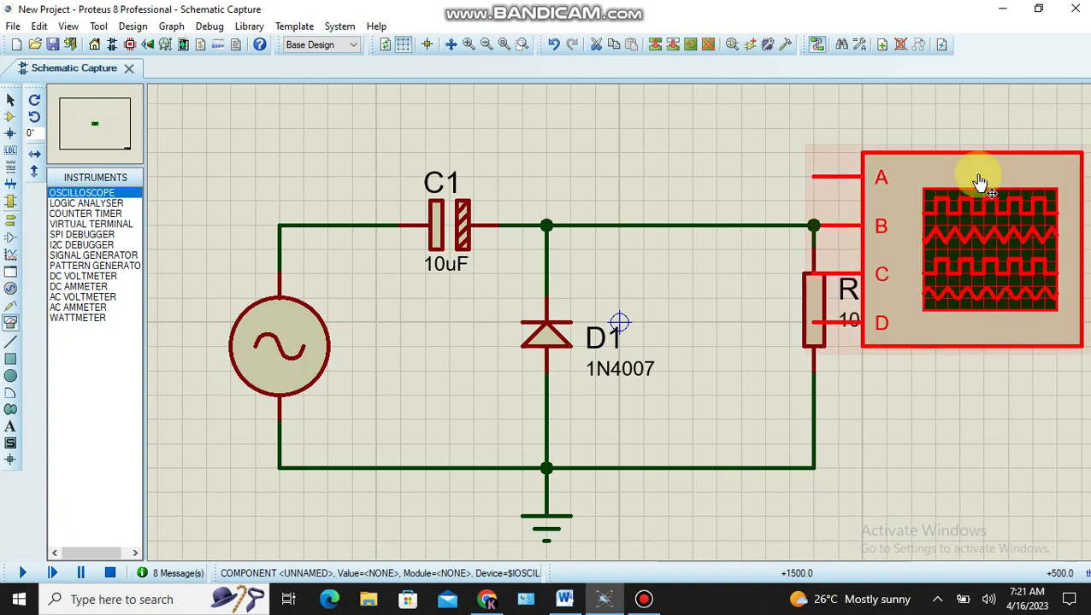
left_click_drag(982, 210, 1007, 257)
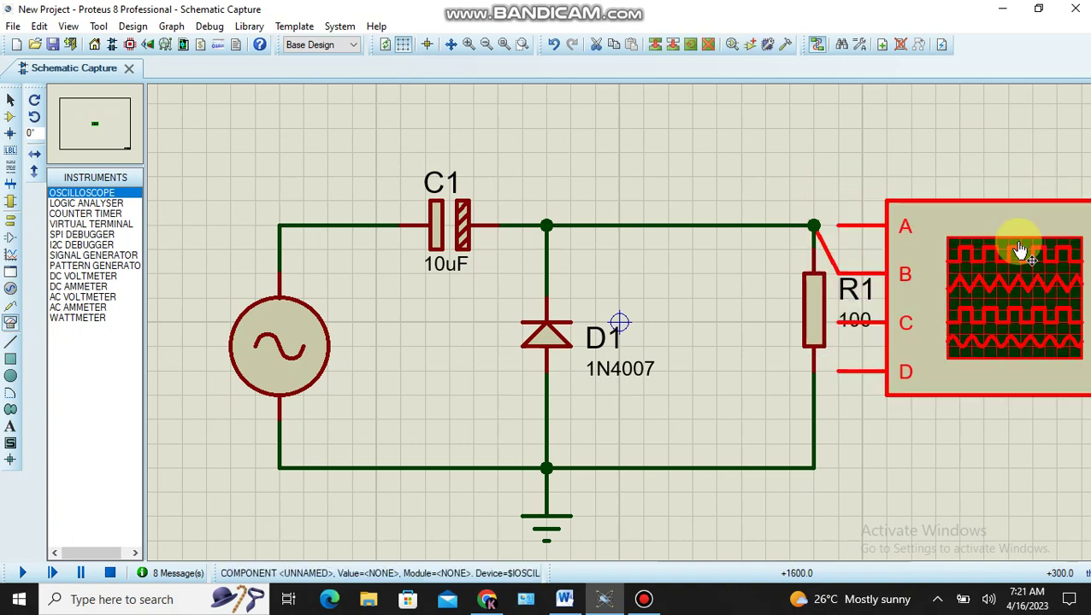
left_click(484, 44)
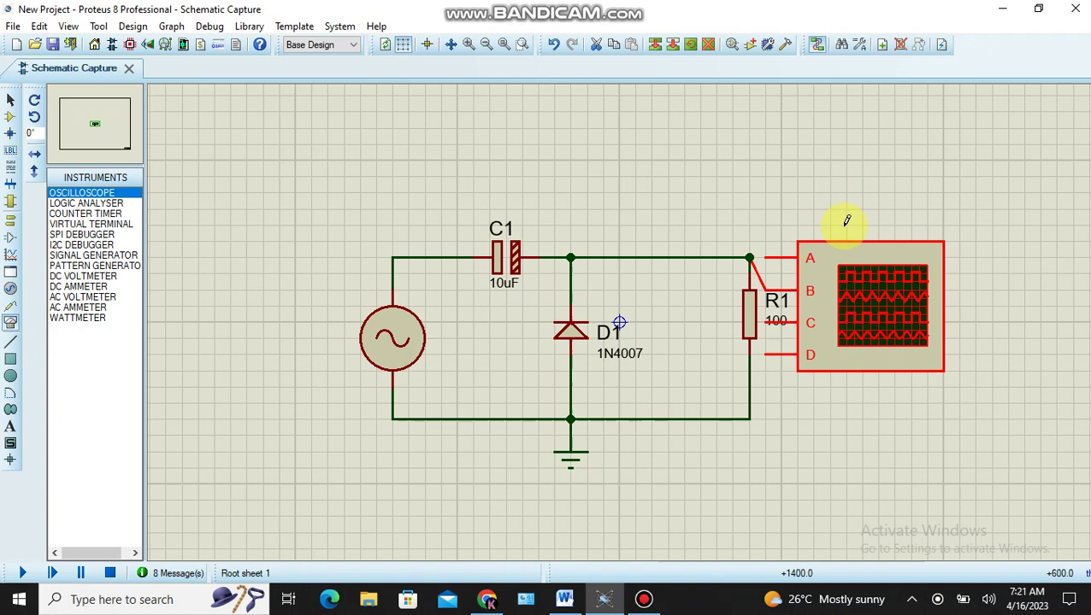
key("Delete")
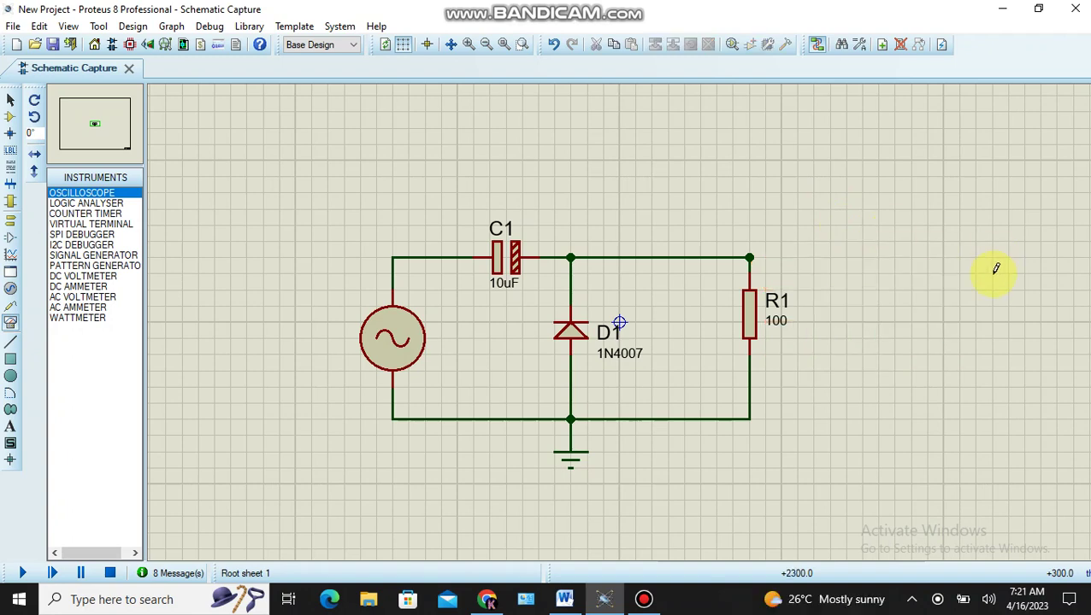
left_click(968, 290)
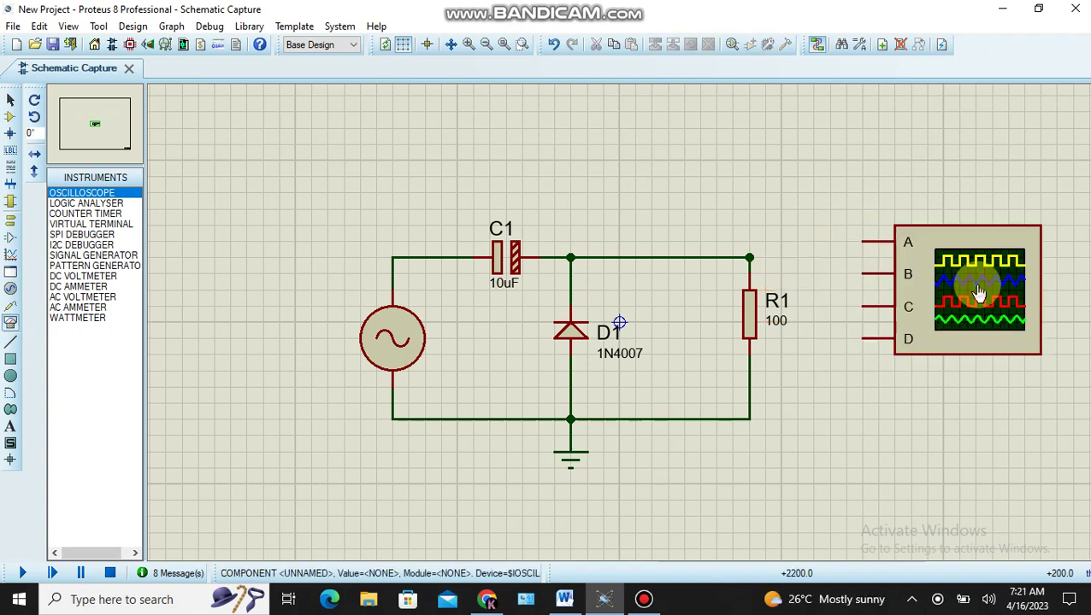
Wire oscilloscope input A to the source side of C1 and input C to R1's top.
left_click(866, 240)
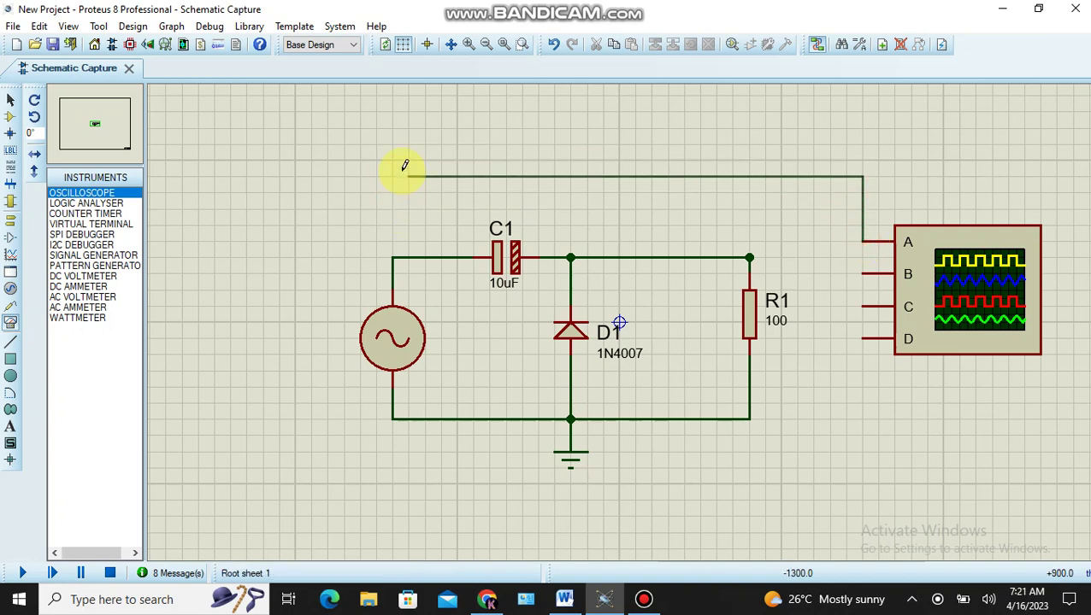
left_click(399, 251)
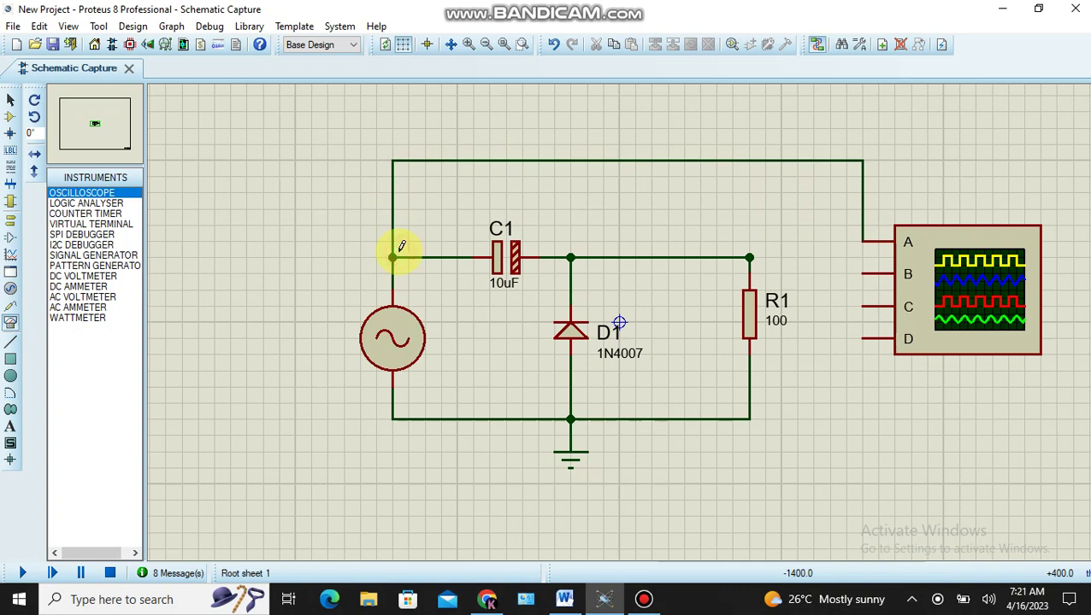
left_click(863, 306)
left_click(750, 257)
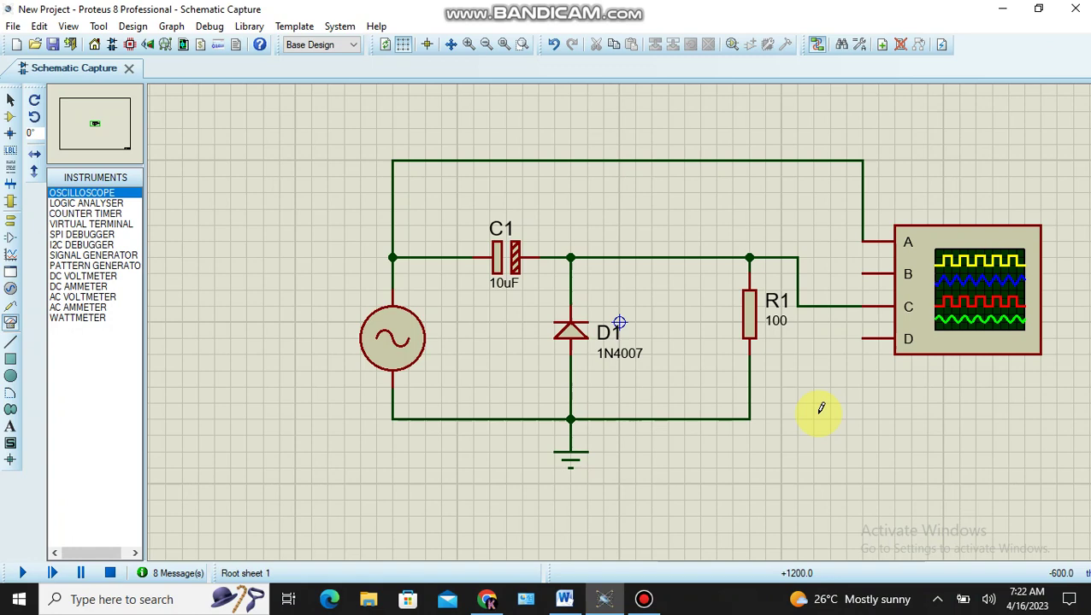
Run the simulation and scale Channel C to 1 mV/div and Channel A to 2 mV/div.
left_click(23, 575)
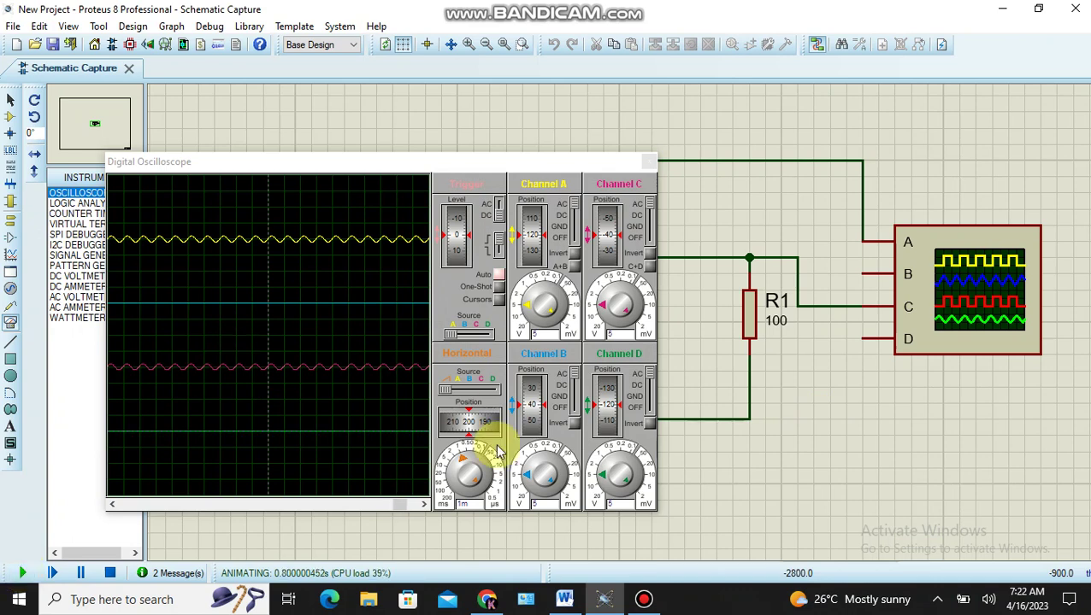
left_click(603, 309)
left_click(604, 309)
left_click(605, 306)
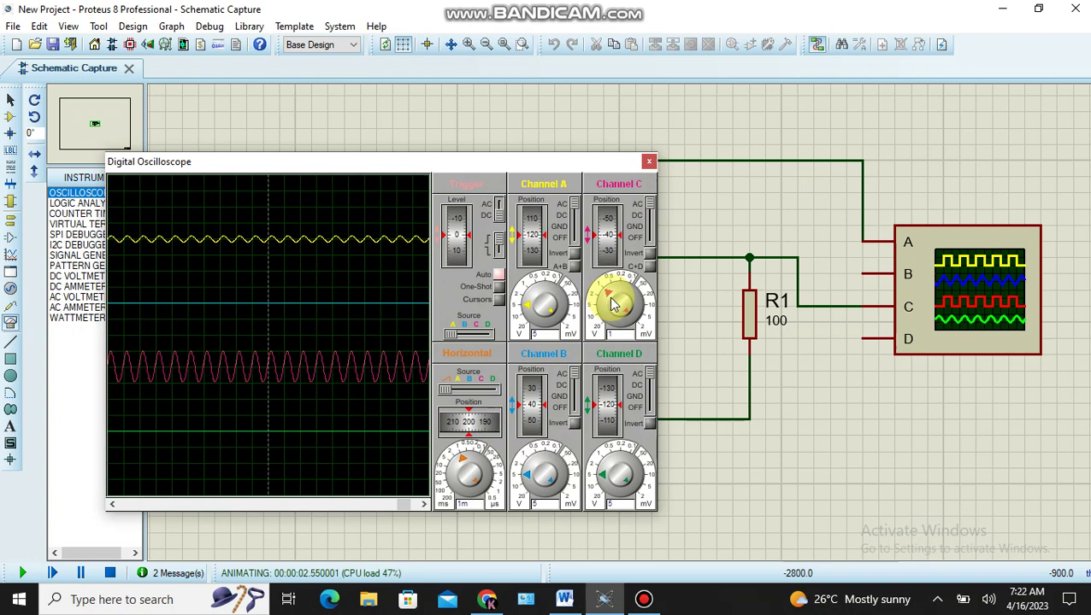
left_click(531, 308)
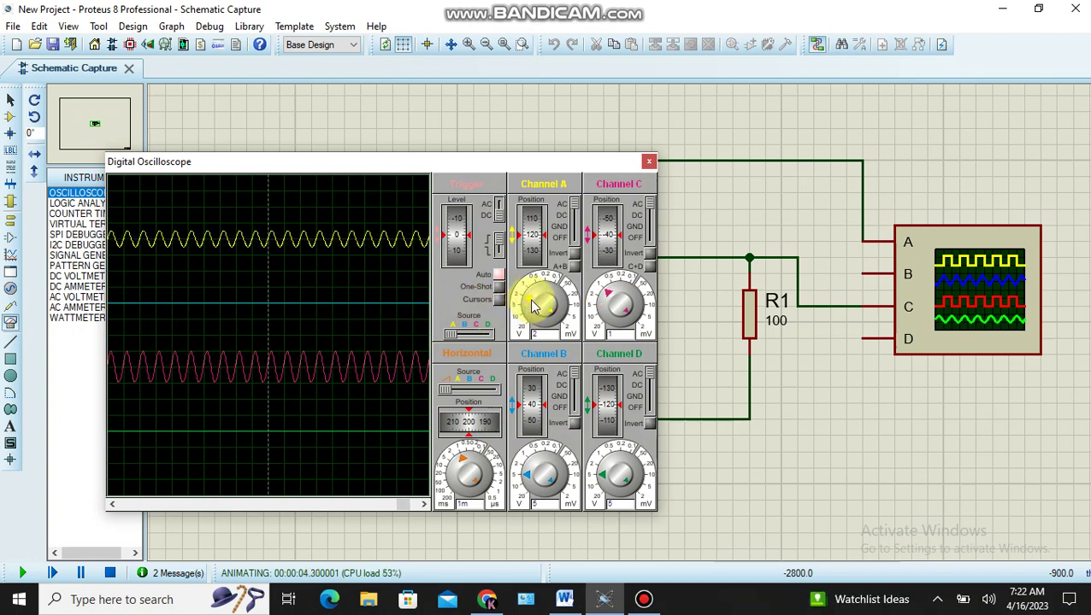
Set the oscilloscope timebase to 0.5 ms per division after trying 0.2 ms.
left_click(468, 464)
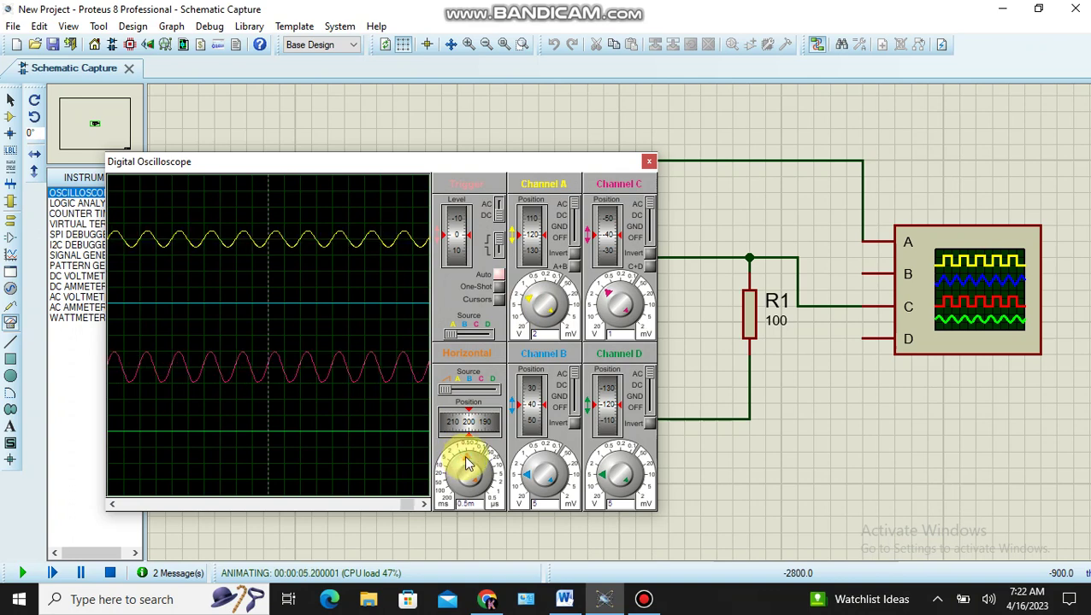
left_click(470, 465)
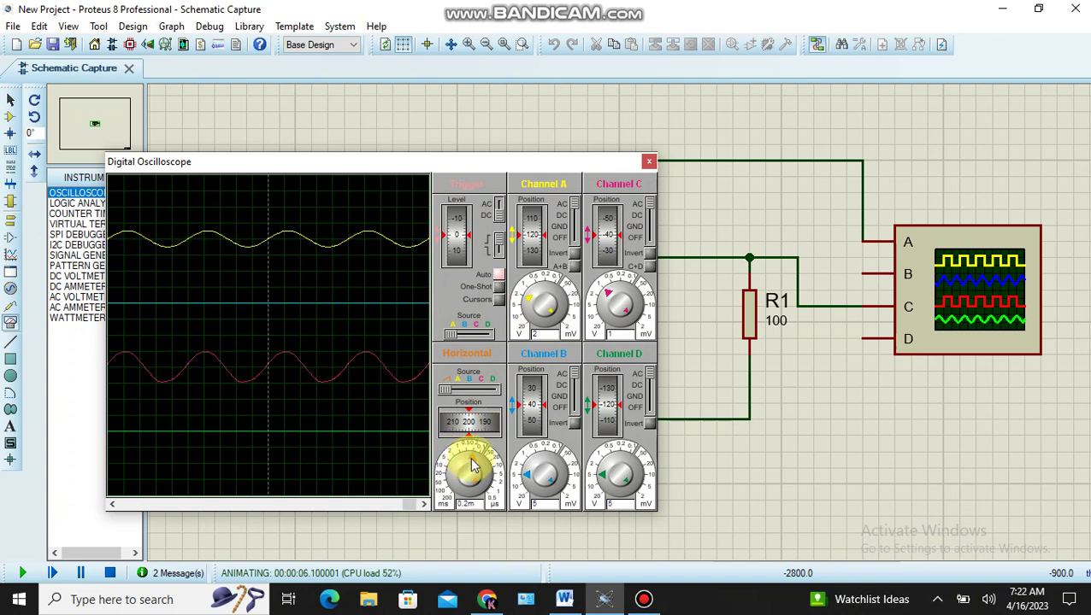
right_click(469, 465)
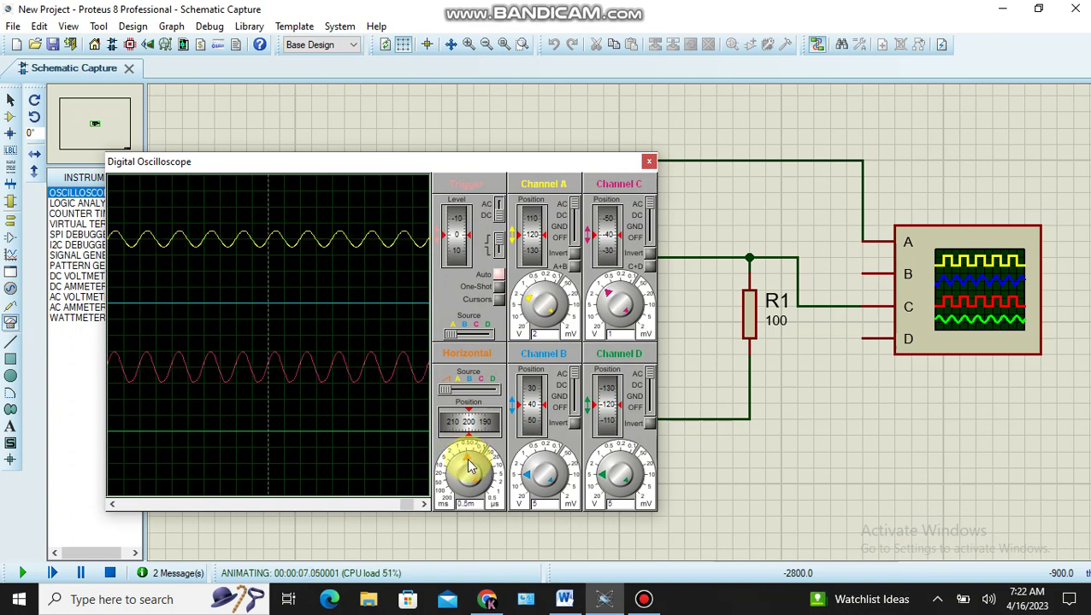
Try Channel C at 0.5 mV then 1 mV, change its coupling, and lower Channel B's position to about -40.
left_click(610, 295)
right_click(614, 301)
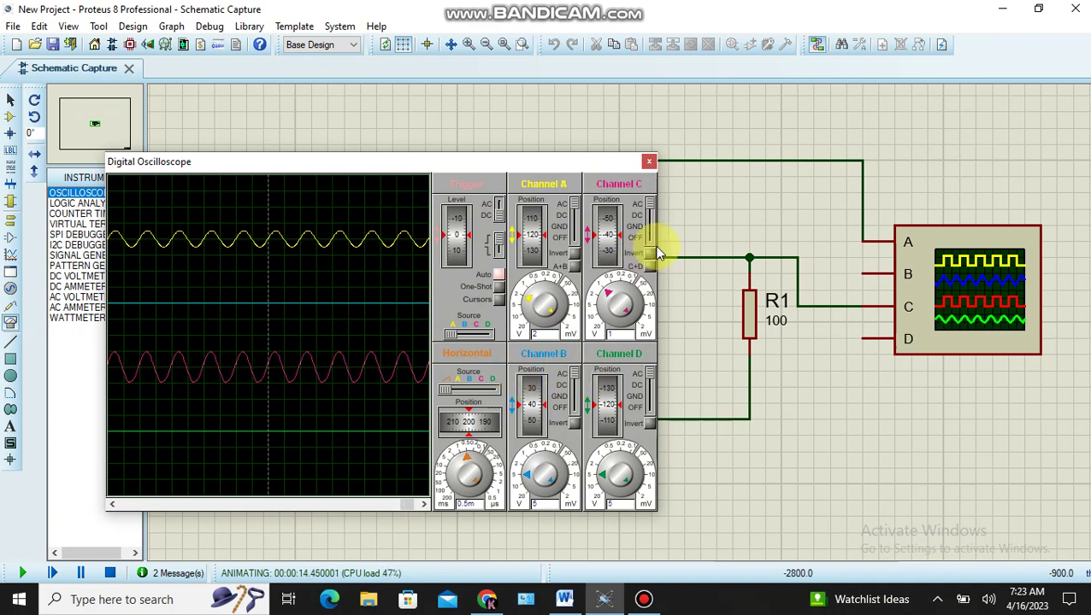
left_click(649, 207)
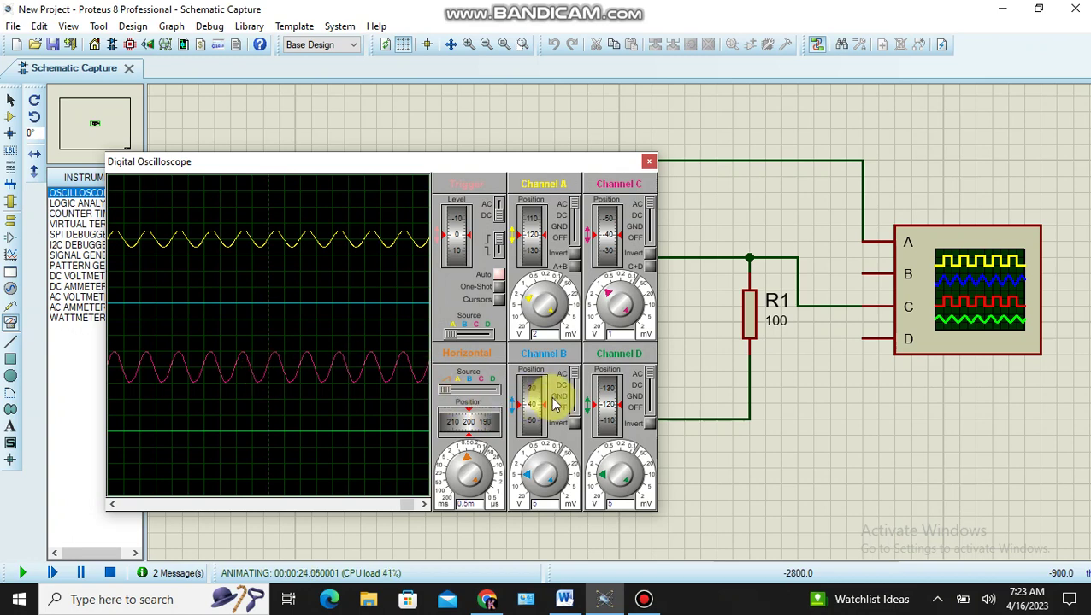
mouse_move(538, 406)
left_mouse_down()
mouse_move(545, 439)
mouse_move(544, 410)
left_mouse_up()
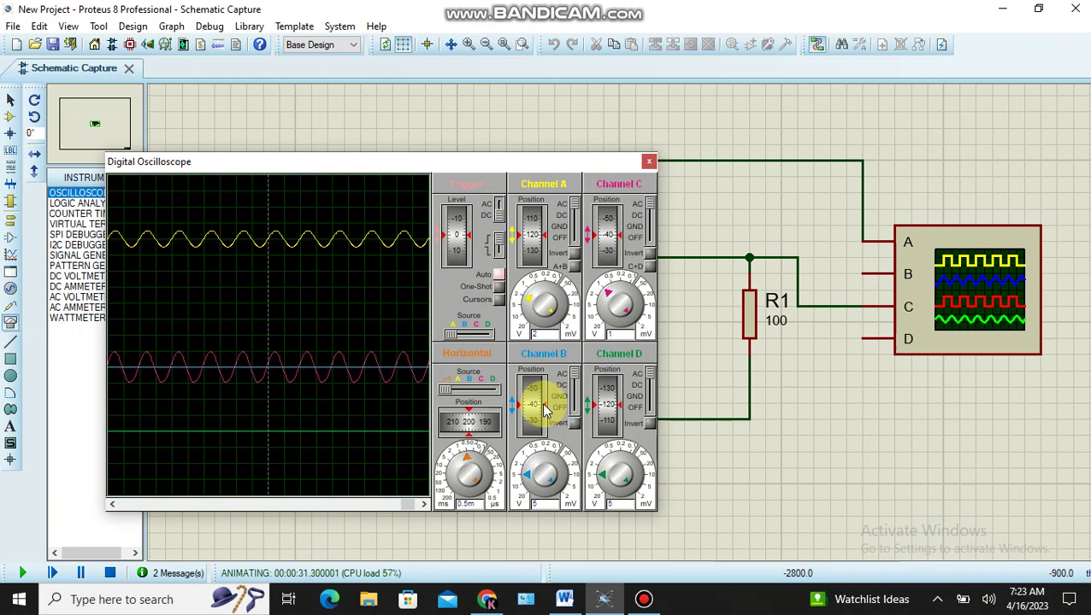
left_click(649, 203)
left_click_drag(645, 200, 645, 210)
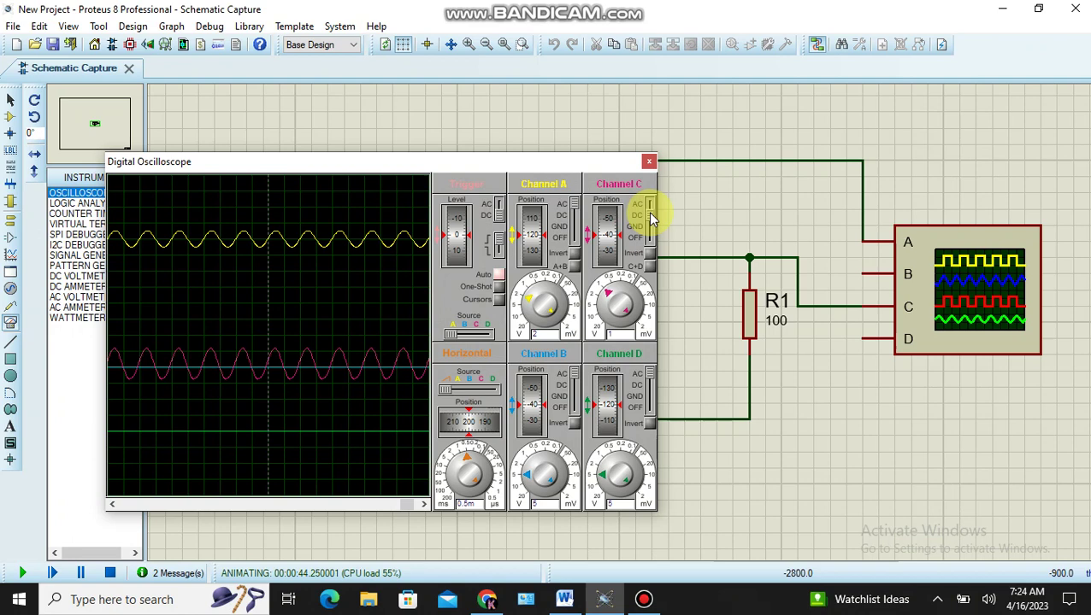
left_click_drag(648, 211, 650, 204)
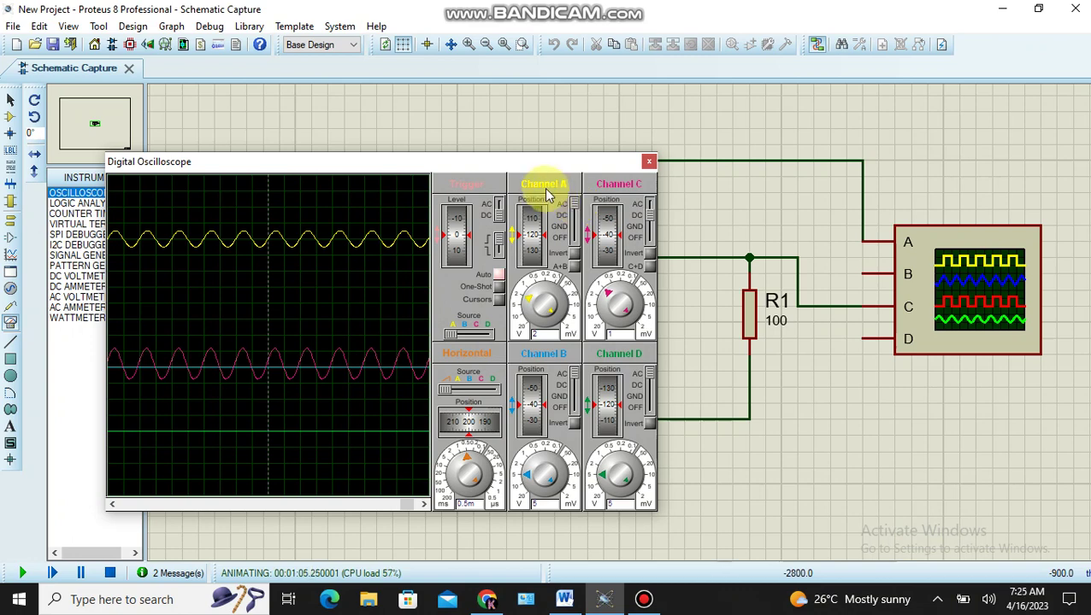
left_click(575, 204)
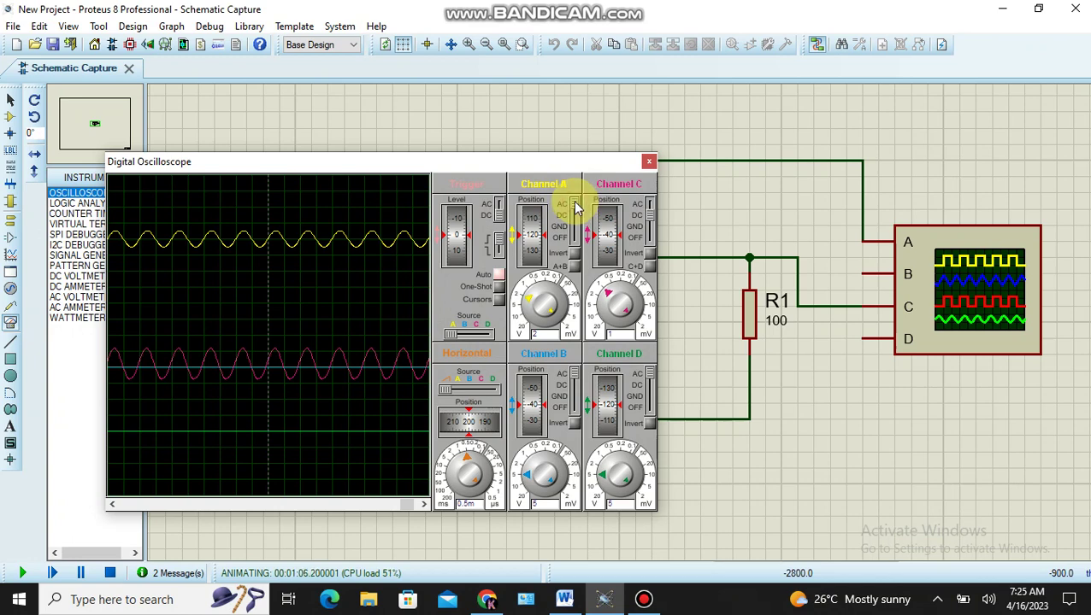
left_click(574, 215)
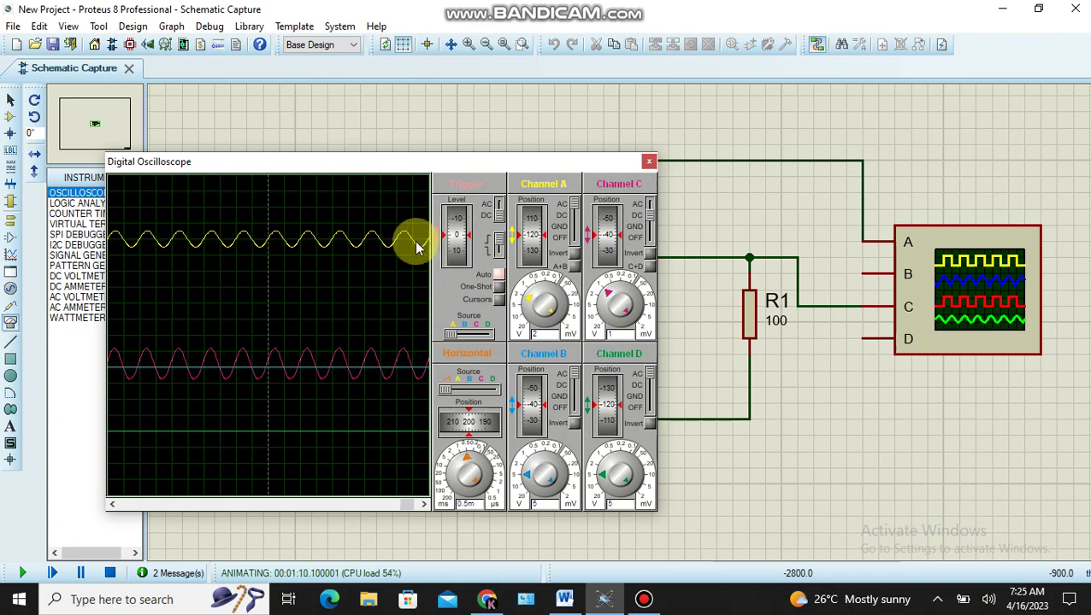
left_click(649, 211)
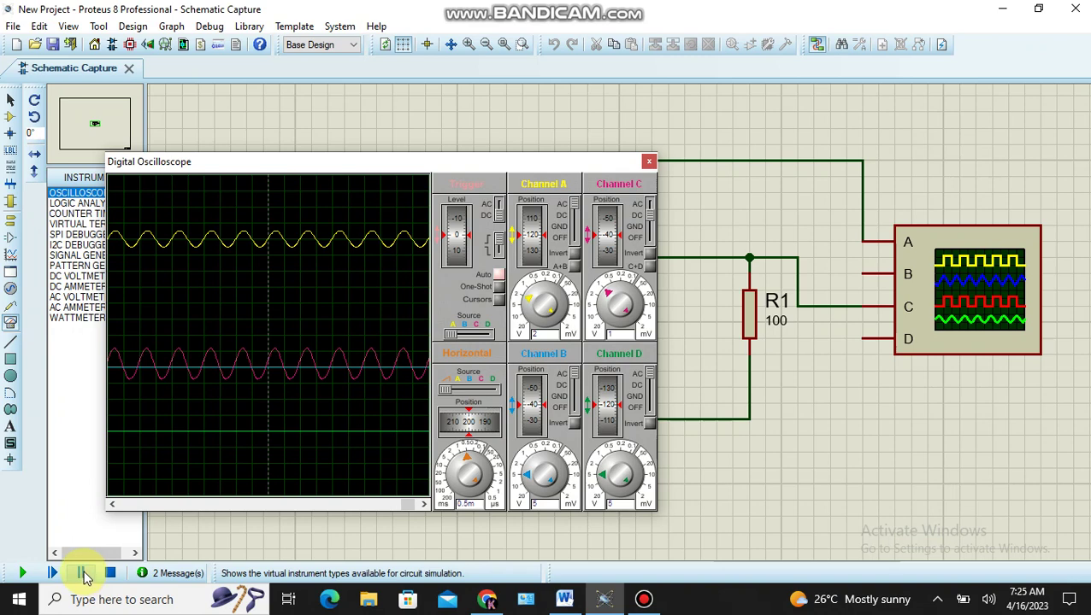
Stop the simulation and replace D1 with a new 1N4007 diode rotated clockwise to vertical.
left_click(109, 573)
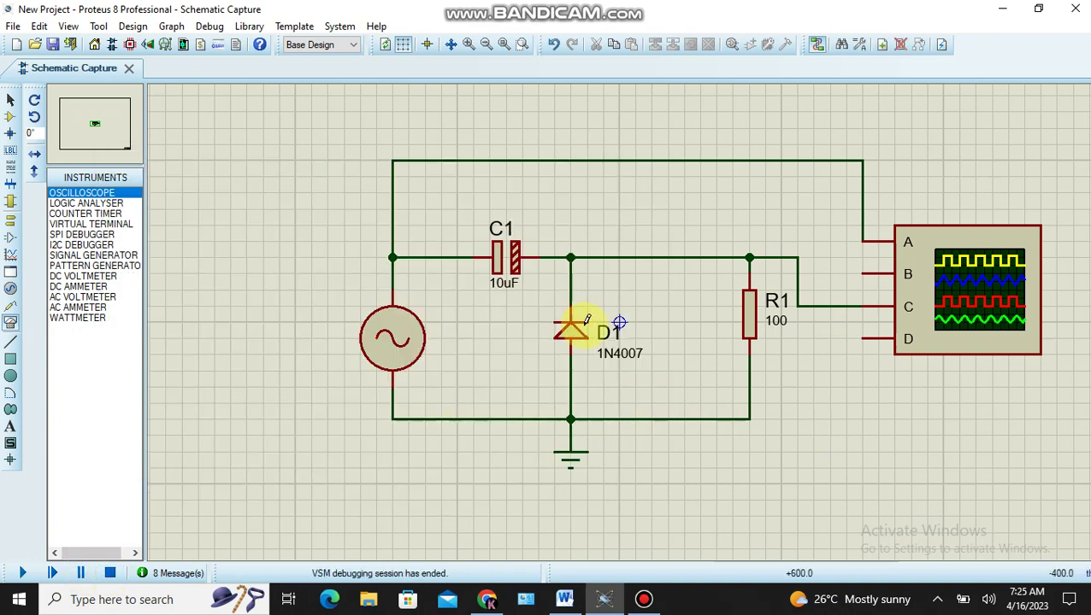
left_click(553, 280)
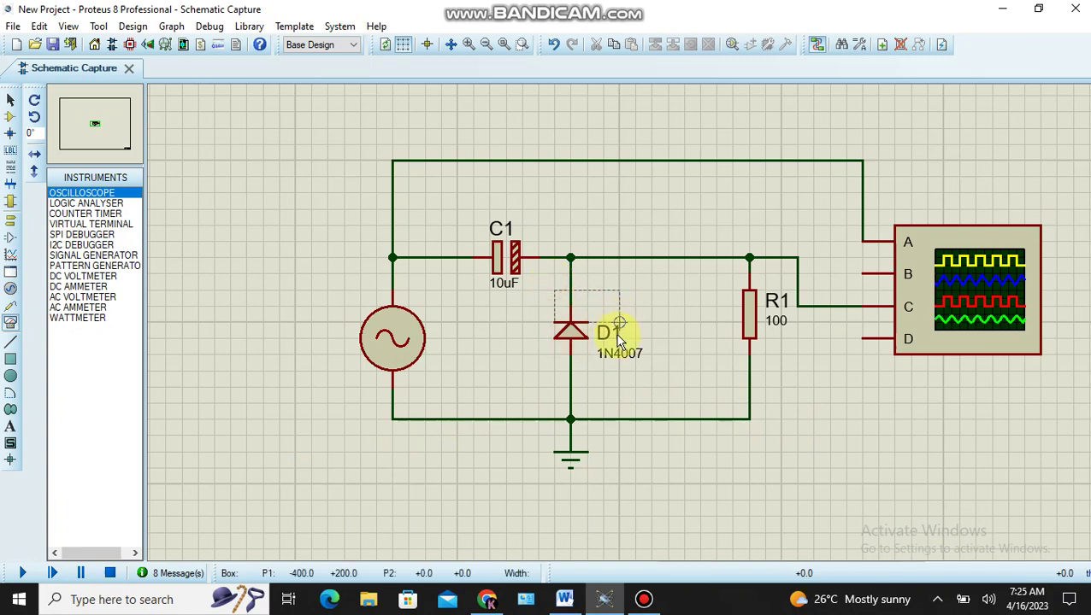
left_click(614, 370)
key("Delete")
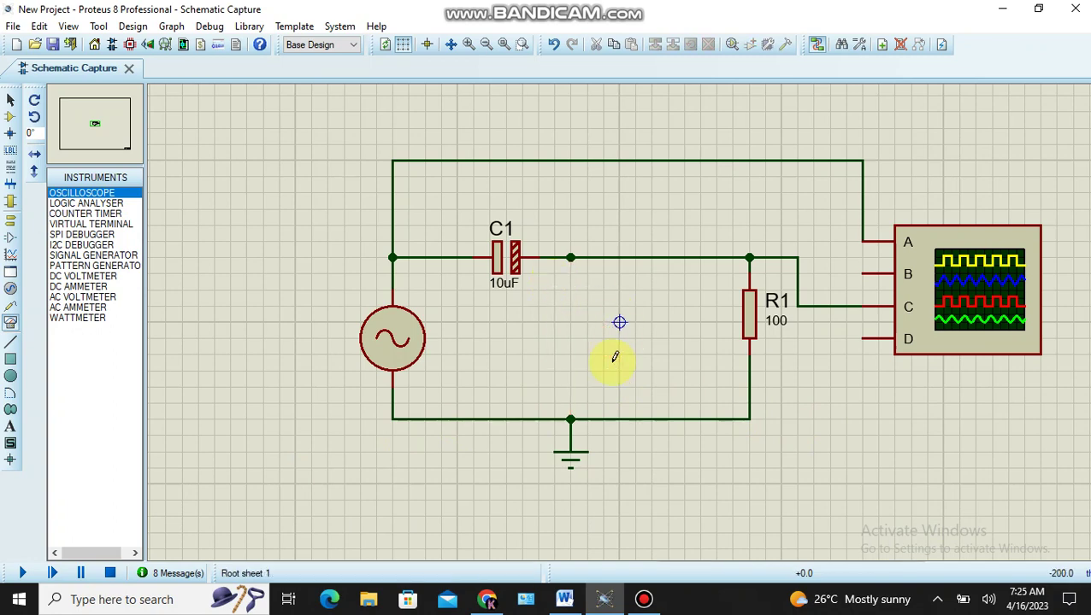
left_click(12, 119)
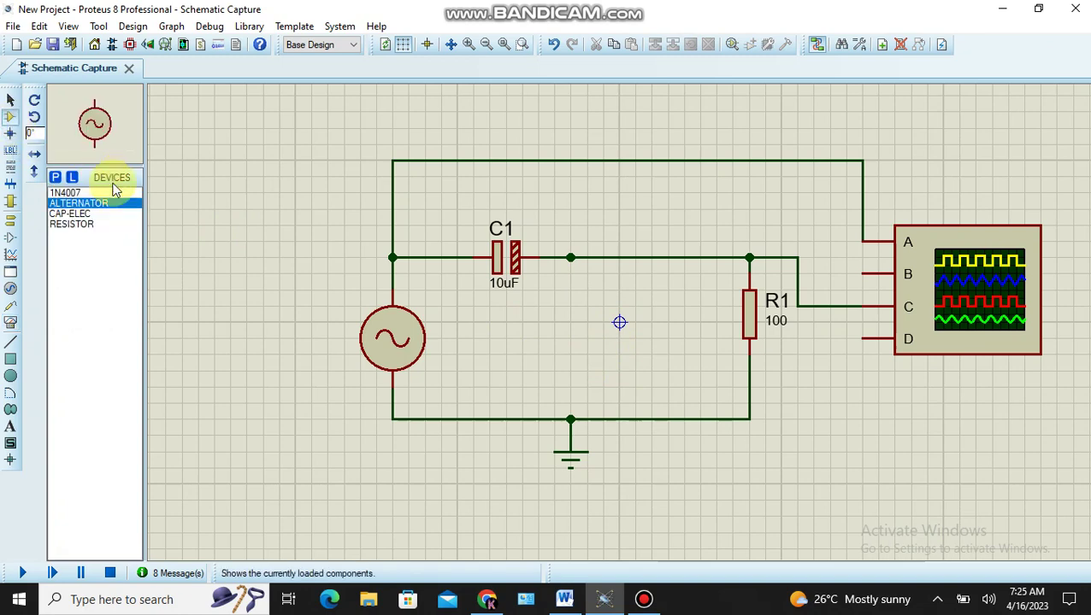
left_click(75, 194)
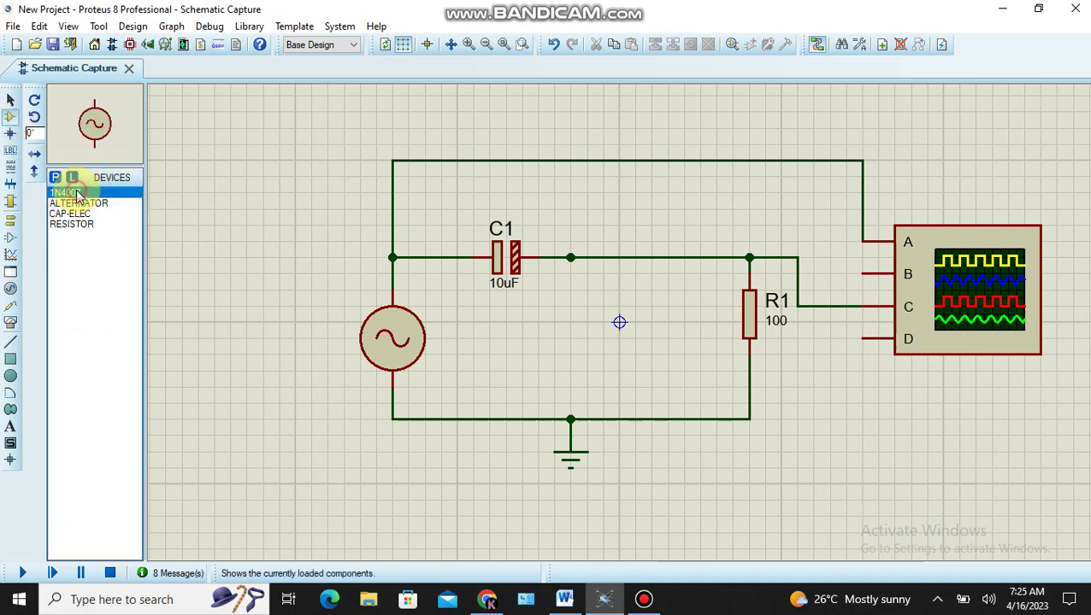
left_click(621, 335)
left_click(627, 340)
right_click(628, 350)
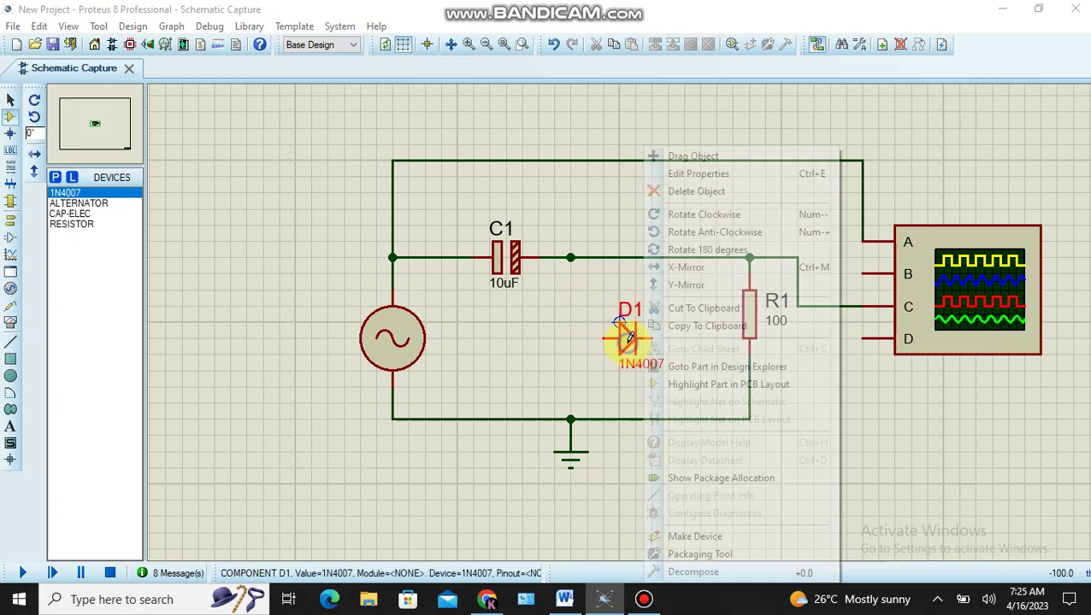
left_click(731, 215)
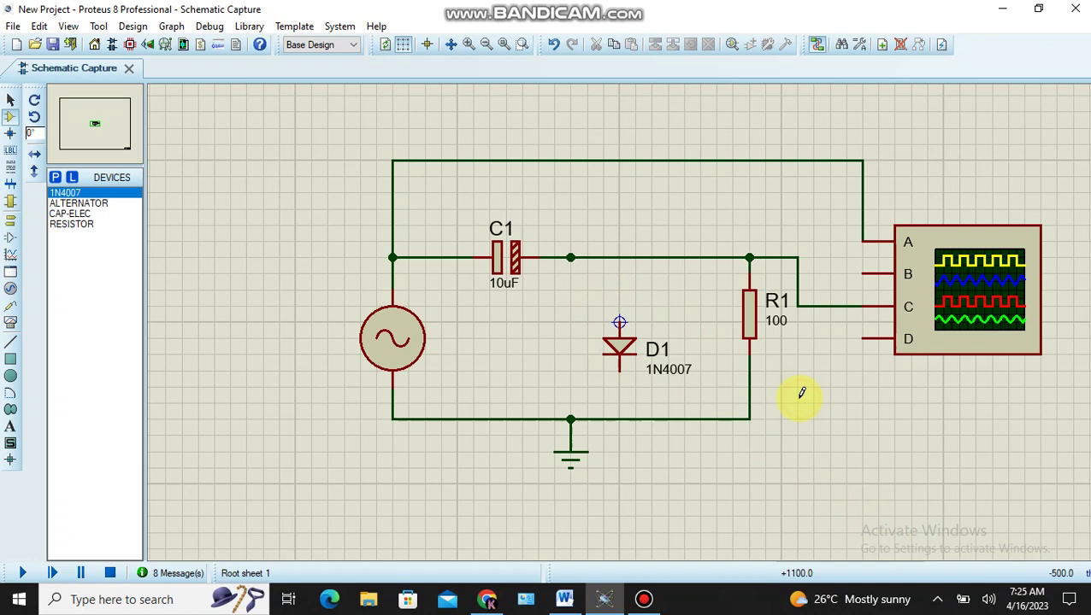
Wire the new D1's top pin to the output line and its bottom pin to ground.
left_click(621, 321)
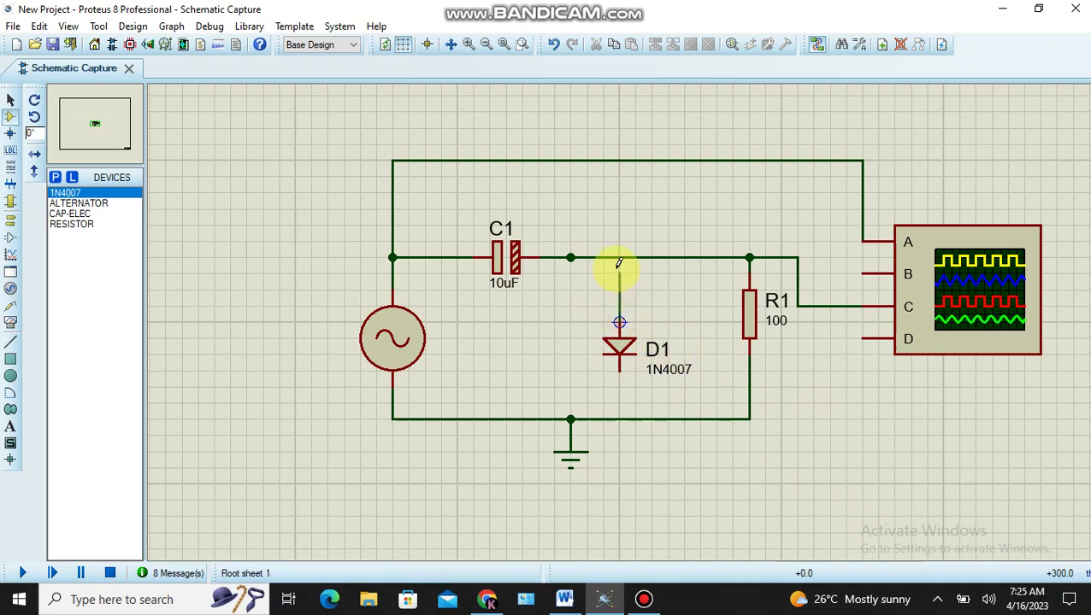
left_click(619, 258)
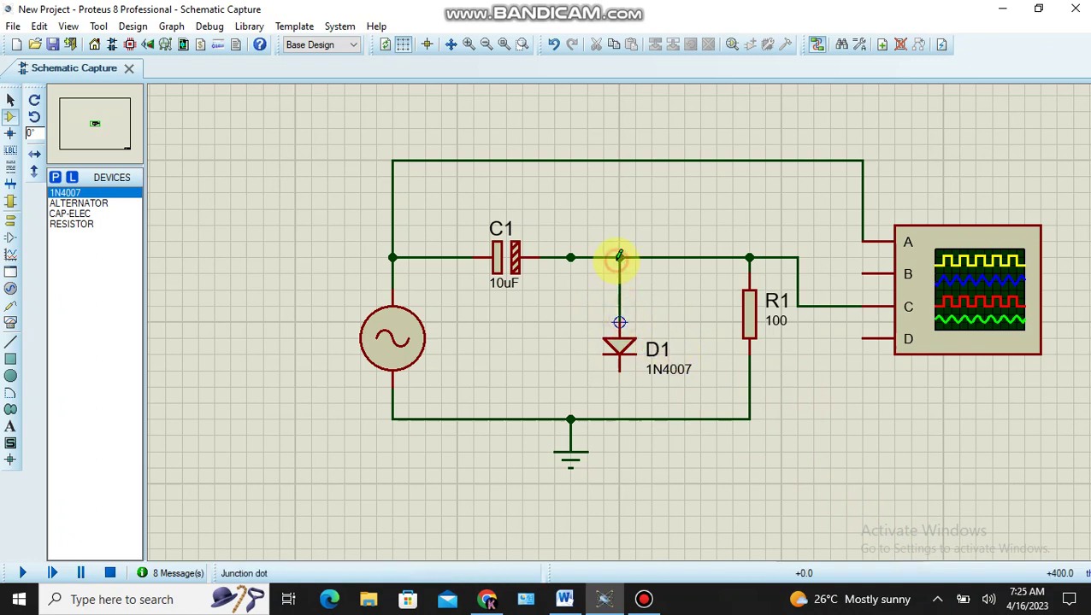
left_click(621, 373)
left_click(620, 419)
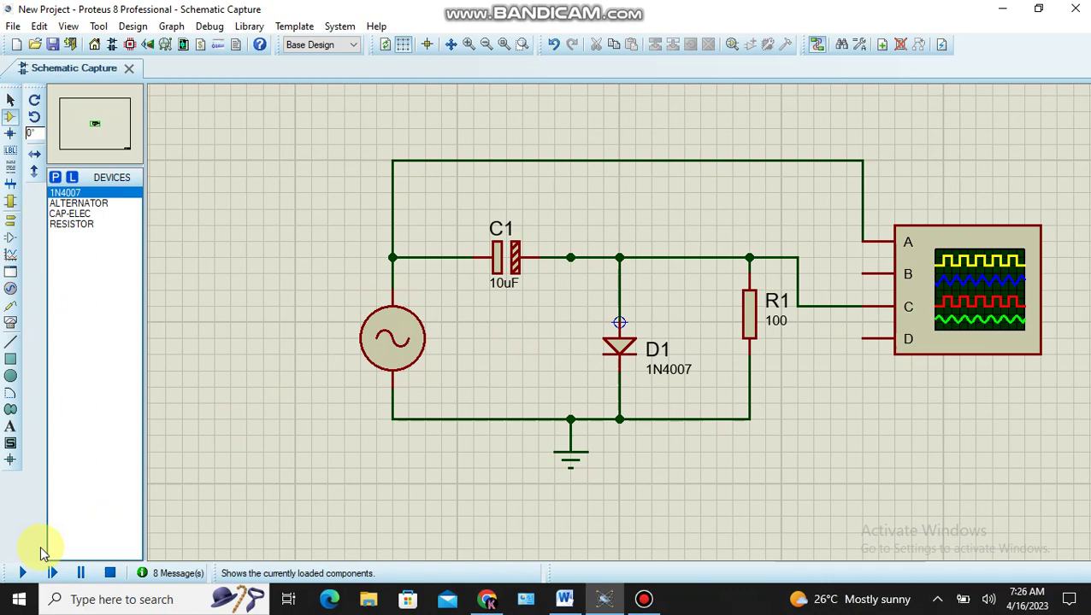
Rerun the simulation and switch Channel C's coupling to AC on the oscilloscope.
left_click(22, 576)
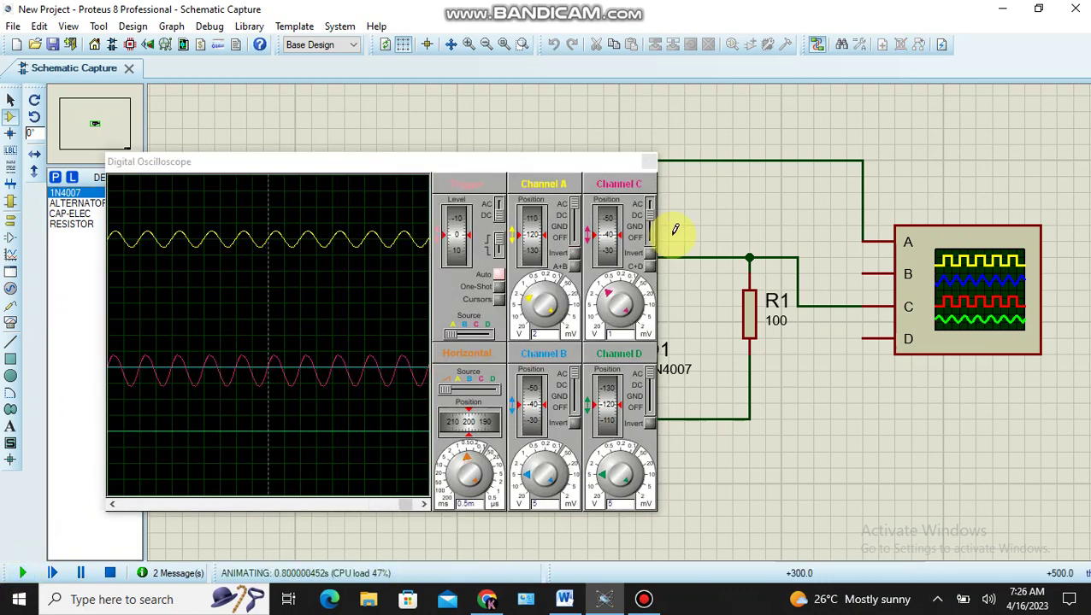
left_click(648, 214)
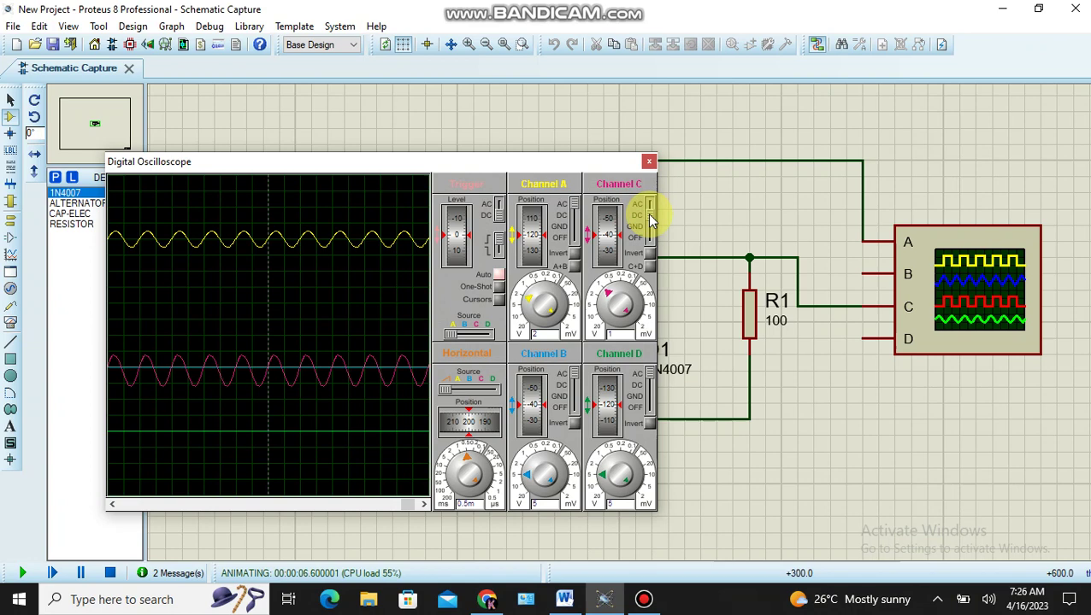
left_click(648, 214)
left_click(650, 202)
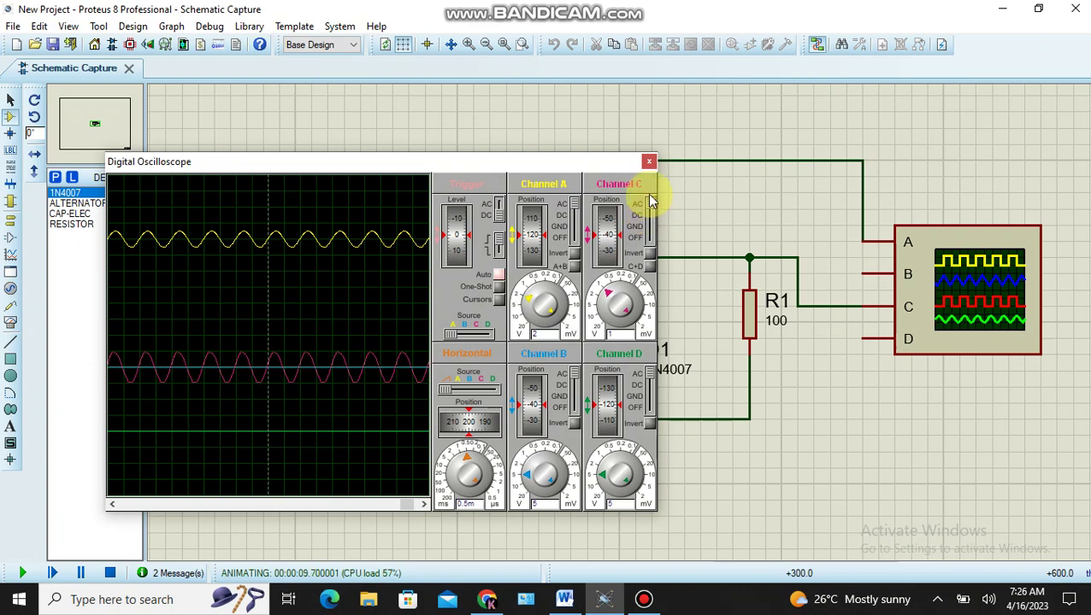